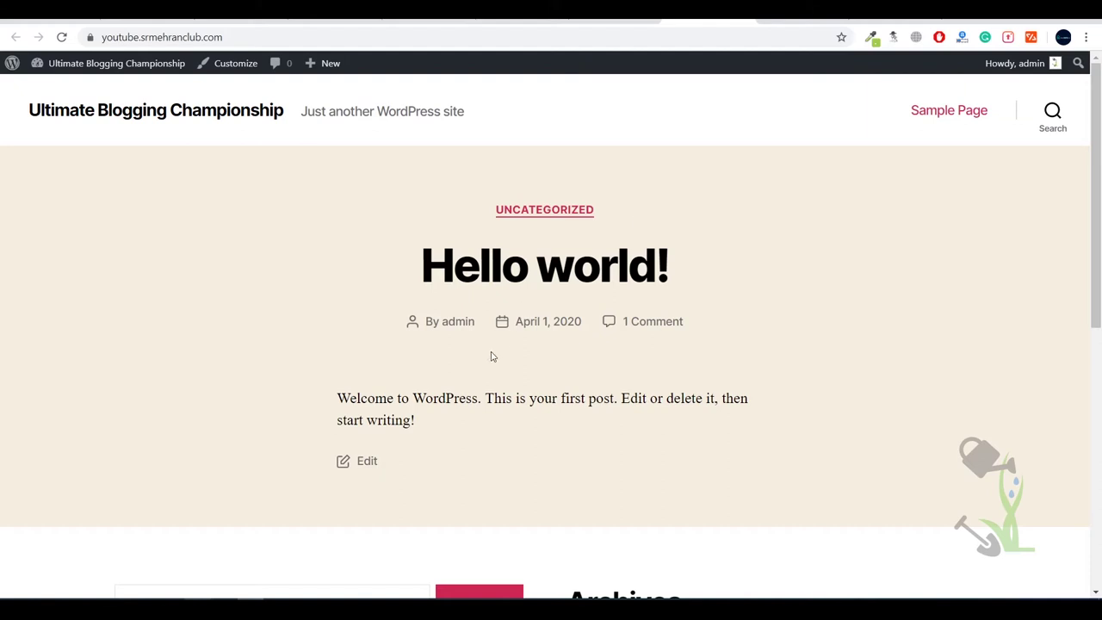
- Open the site's WordPress admin dashboard at youtube.srmehranclub.com/wp-admin
{"action": "left_click", "coordinate": [379, 41]}
{"action": "left_click", "coordinate": [380, 42]}
{"action": "type", "text": "/wp"}
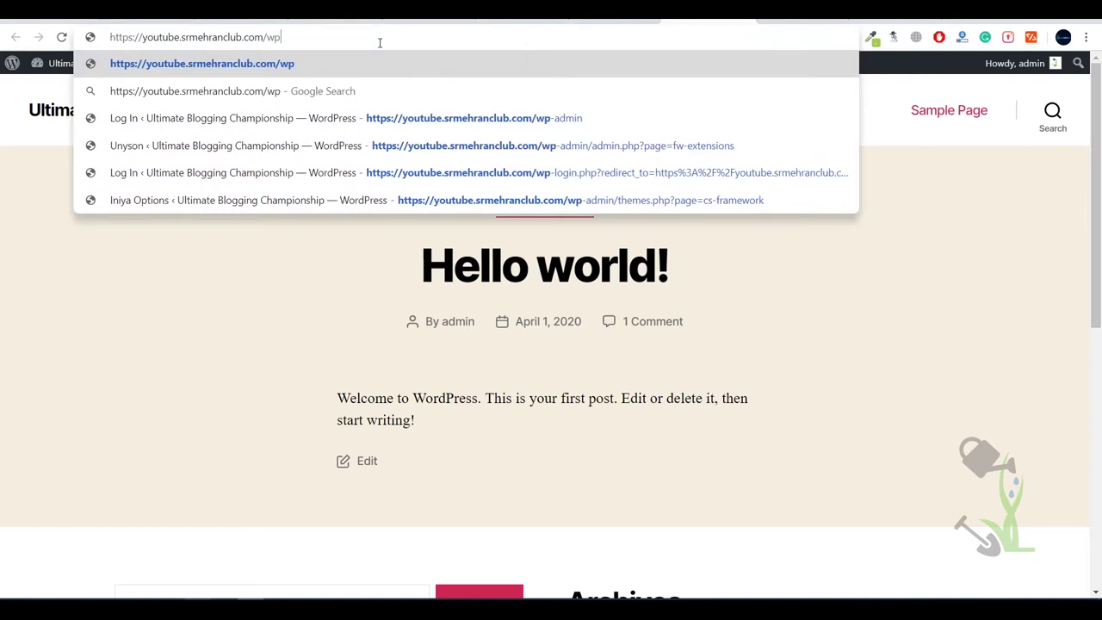
{"action": "key", "text": "Down"}
{"action": "key", "text": "Down"}
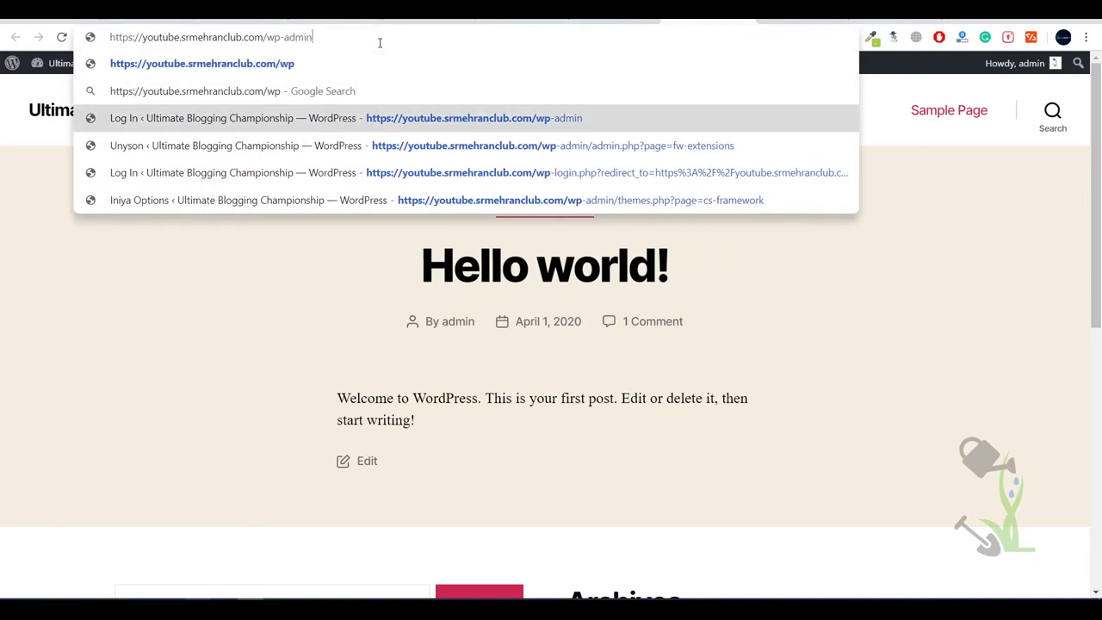
{"action": "key", "text": "Return"}
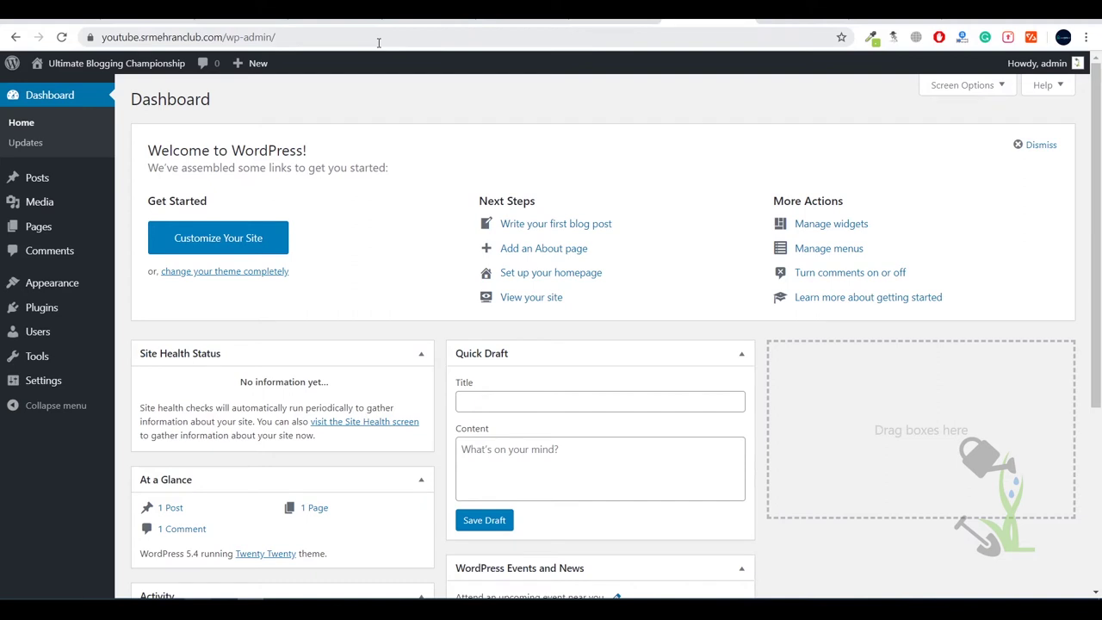
- Set the site's permalink structure to Post name and save the permalink settings
{"action": "mouse_move", "coordinate": [77, 215]}
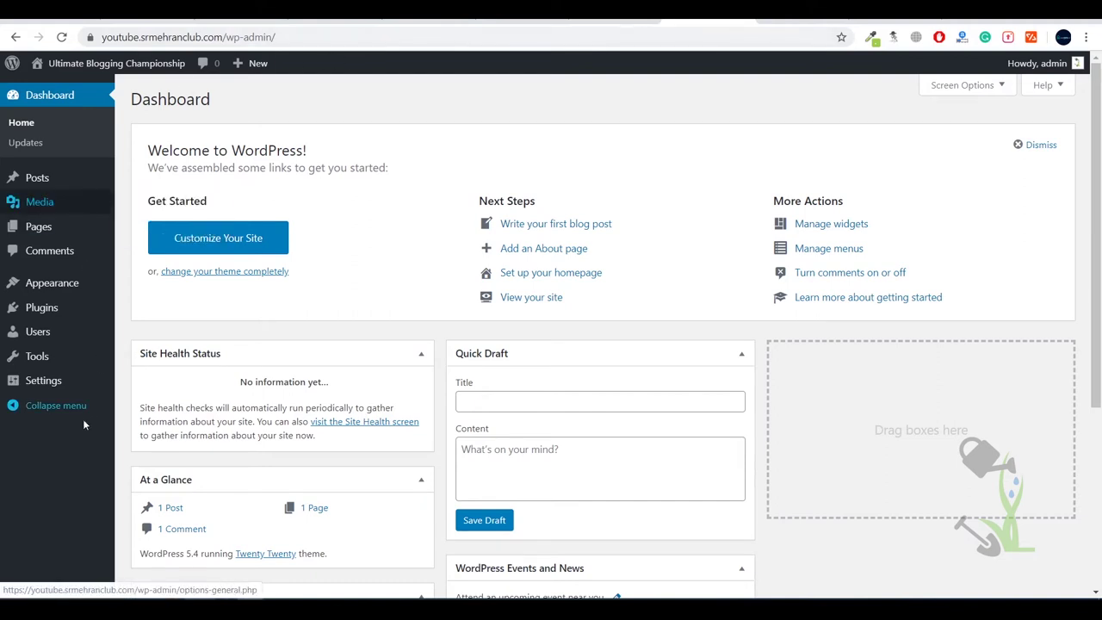
{"action": "mouse_move", "coordinate": [62, 387]}
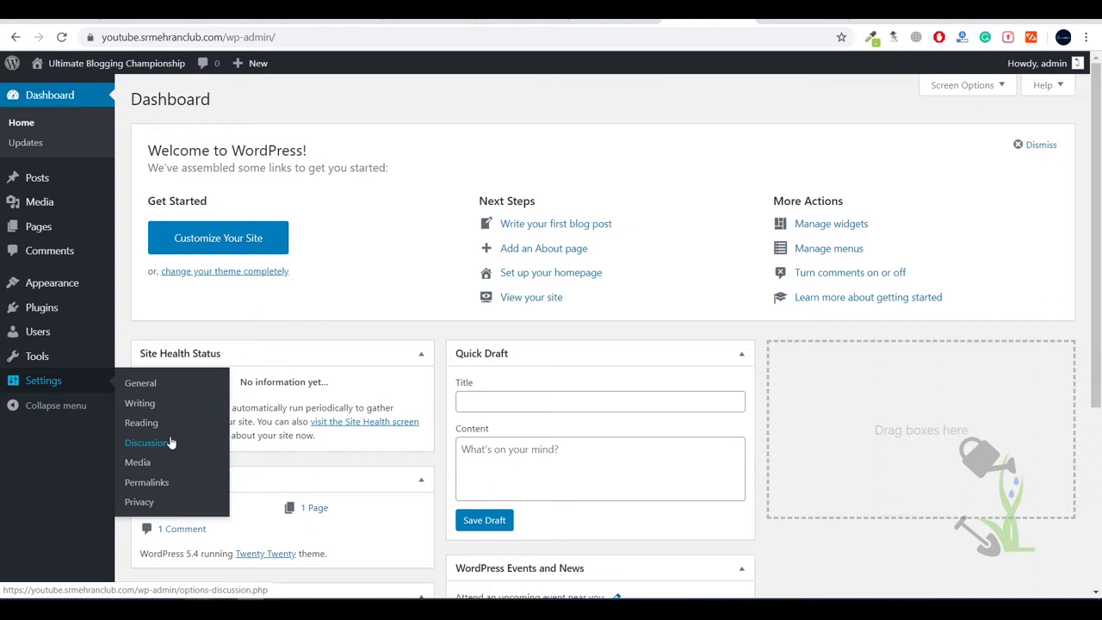
{"action": "left_click", "coordinate": [147, 483]}
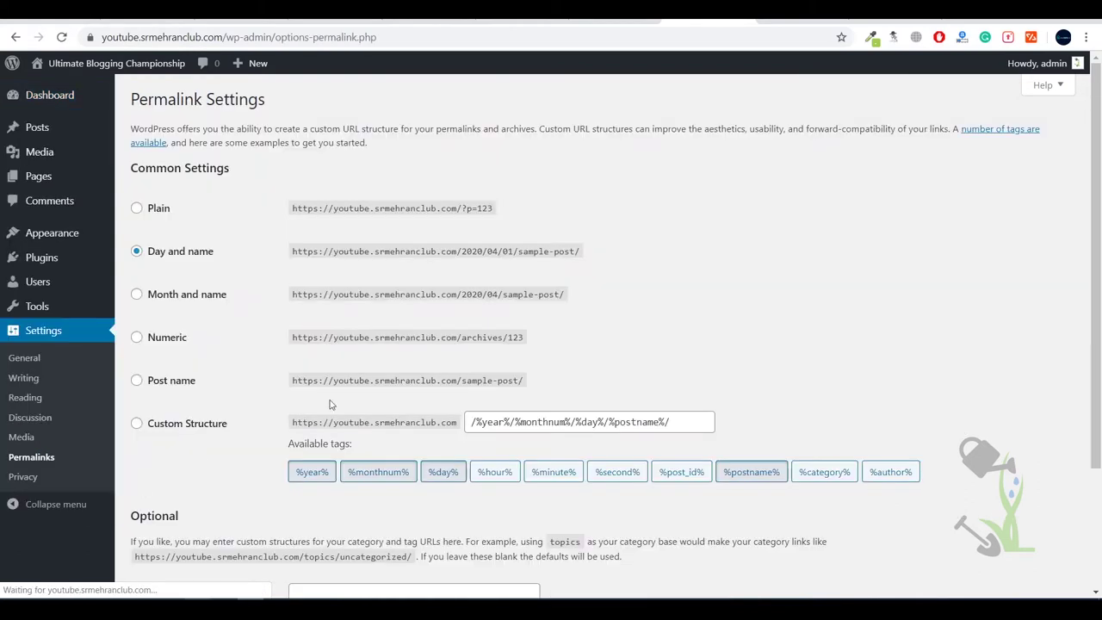
{"action": "left_click", "coordinate": [183, 381]}
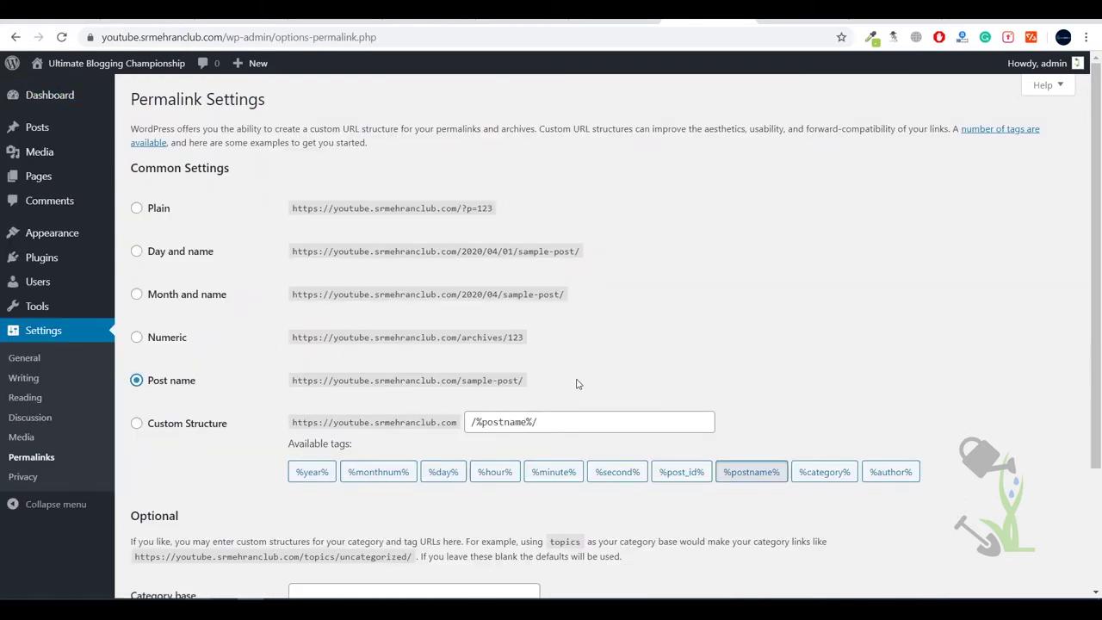
{"action": "left_click_drag", "start_coordinate": [555, 384], "coordinate": [291, 369]}
{"action": "left_click", "coordinate": [281, 376]}
{"action": "scroll", "coordinate": [232, 424], "scroll_direction": "down", "scroll_amount": 2}
{"action": "left_click", "coordinate": [177, 524]}
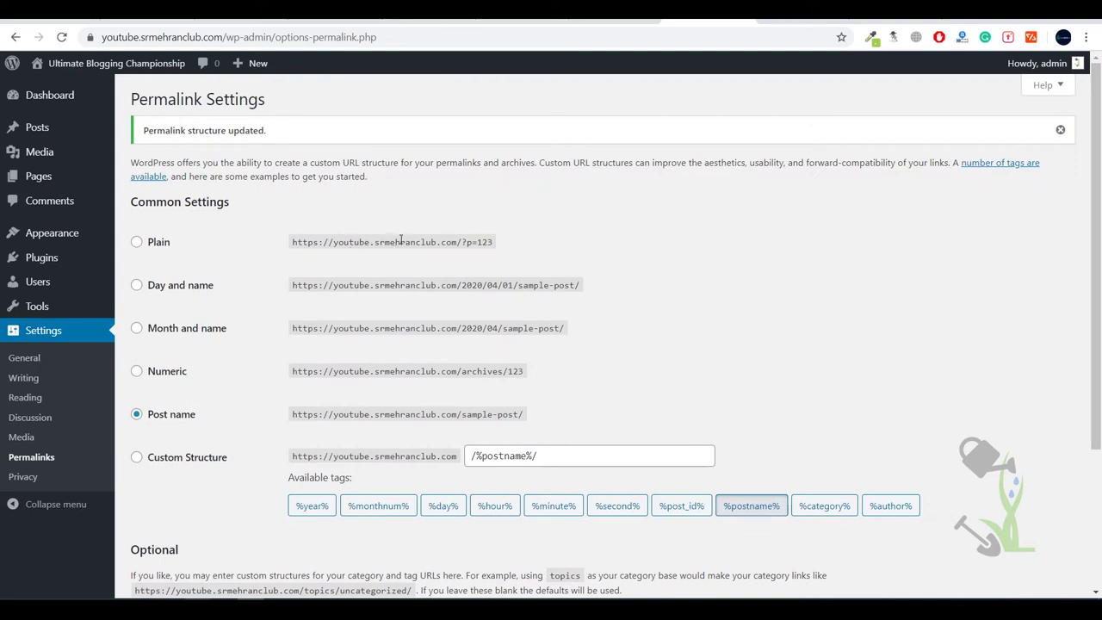
{"action": "mouse_move", "coordinate": [91, 313]}
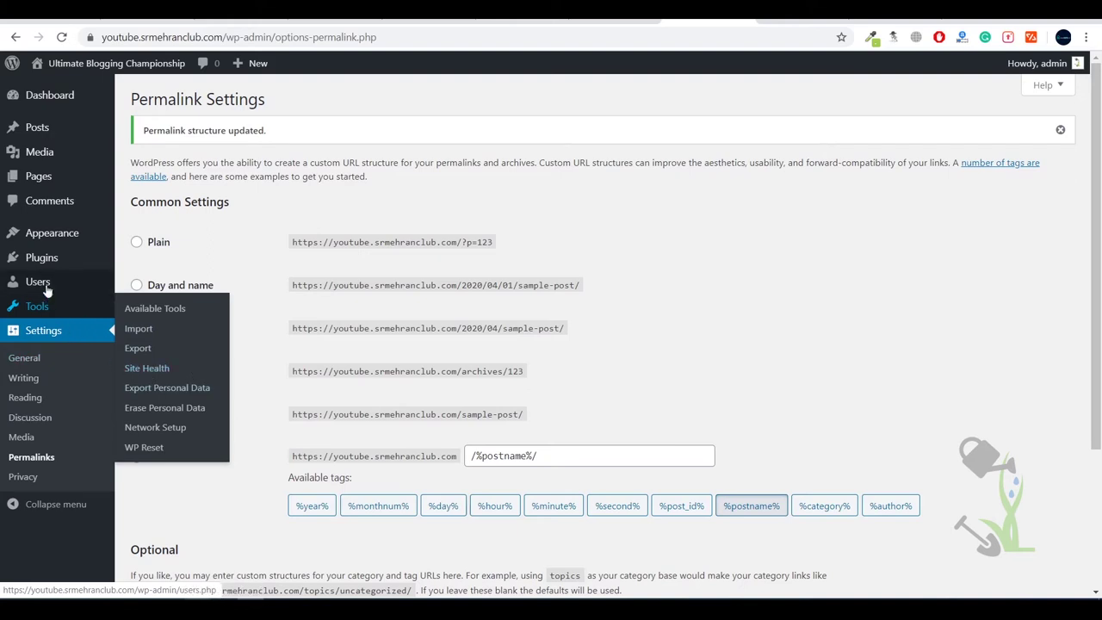
{"action": "mouse_move", "coordinate": [79, 288]}
{"action": "mouse_move", "coordinate": [88, 260]}
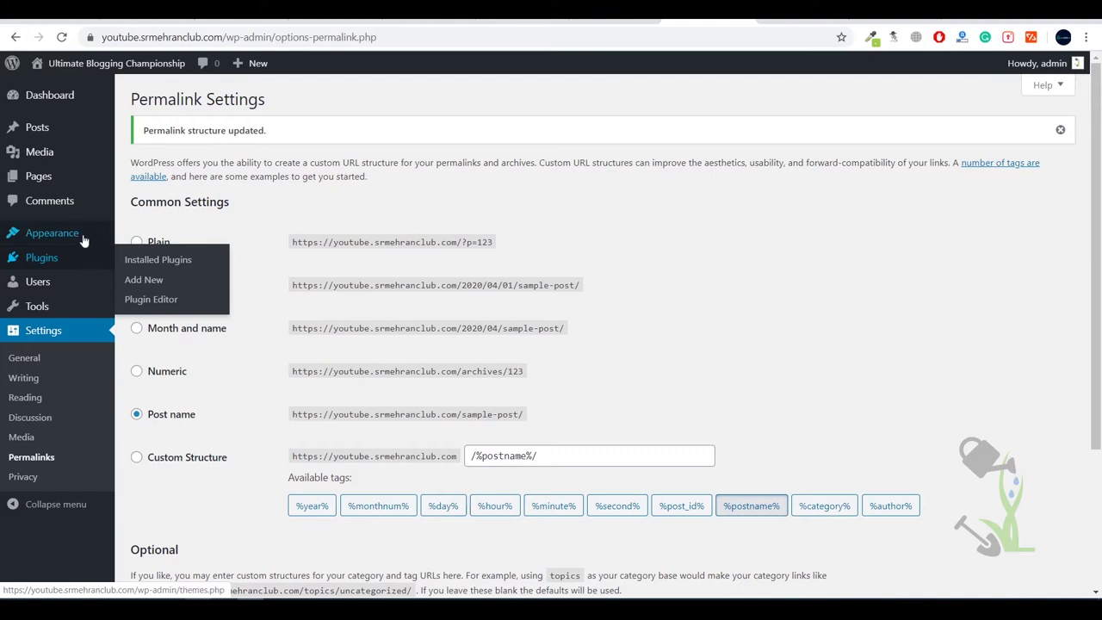
{"action": "mouse_move", "coordinate": [81, 239]}
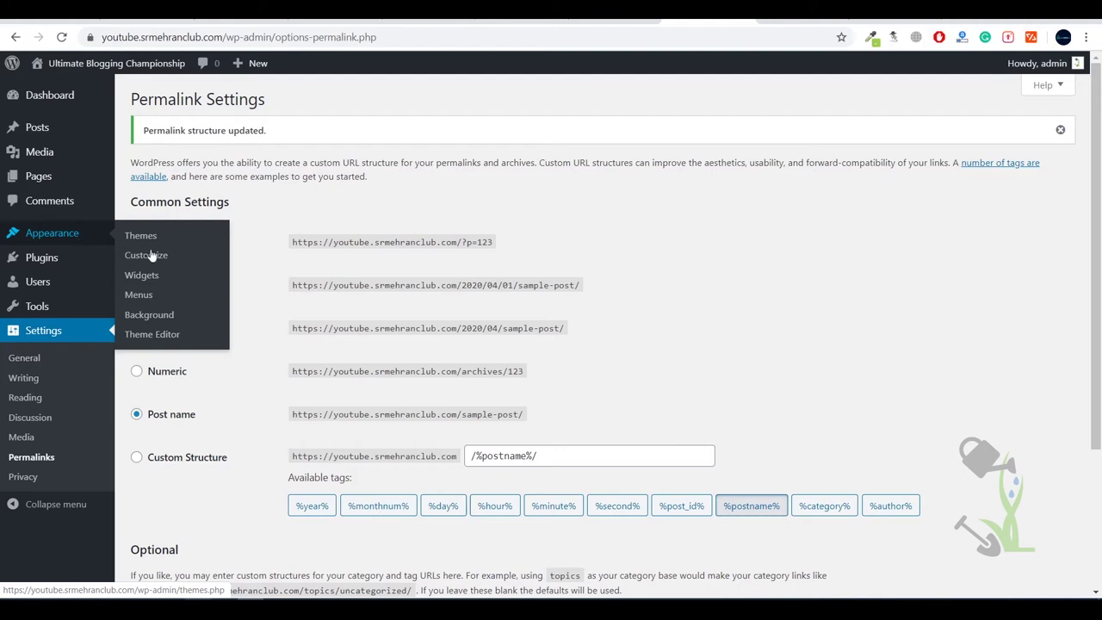
- Go to the installed themes and open the page for adding new themes
{"action": "left_click", "coordinate": [67, 80]}
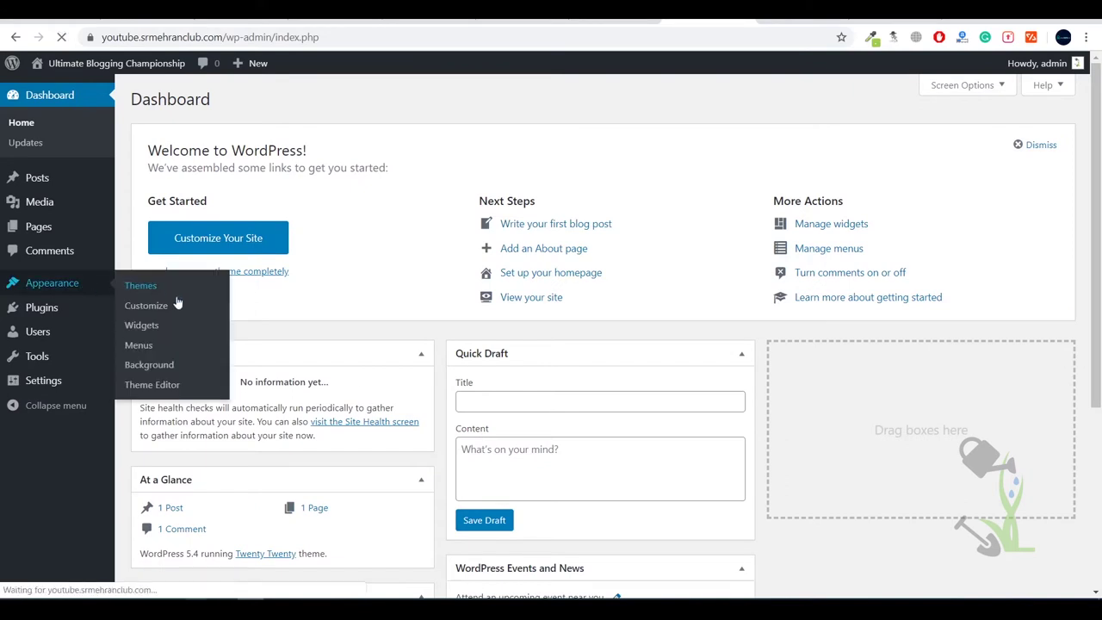
{"action": "left_click", "coordinate": [143, 287]}
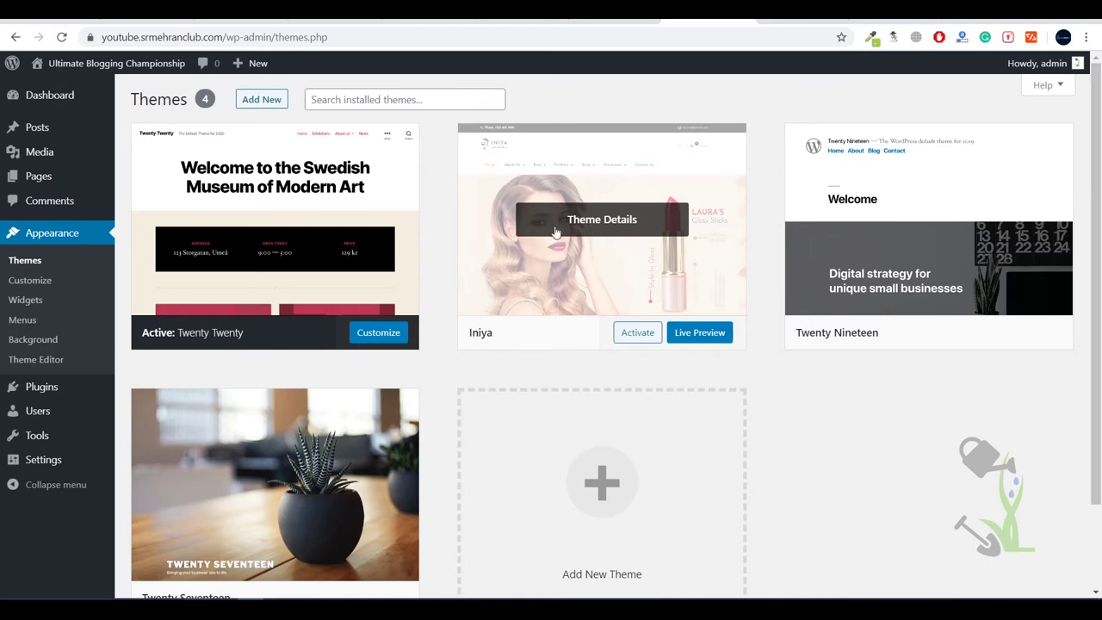
{"action": "left_click", "coordinate": [265, 101]}
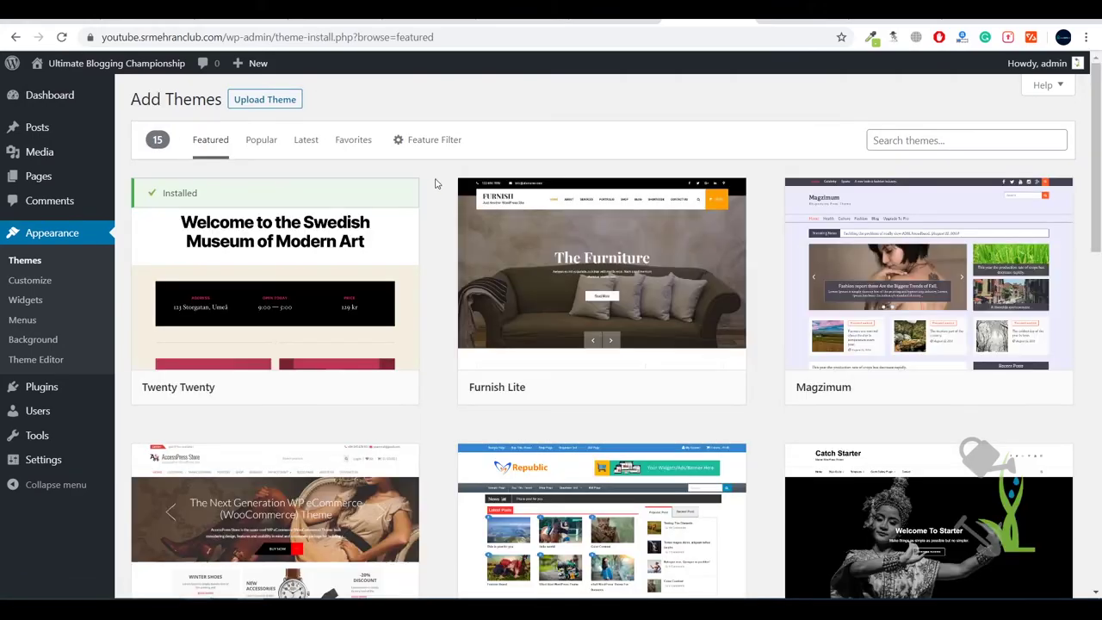
- Browse the Featured and Popular themes available for installation
{"action": "scroll", "coordinate": [431, 190], "scroll_direction": "down", "scroll_amount": 3}
{"action": "scroll", "coordinate": [422, 192], "scroll_direction": "down", "scroll_amount": 5}
{"action": "scroll", "coordinate": [423, 192], "scroll_direction": "up", "scroll_amount": 8}
{"action": "left_click", "coordinate": [262, 142]}
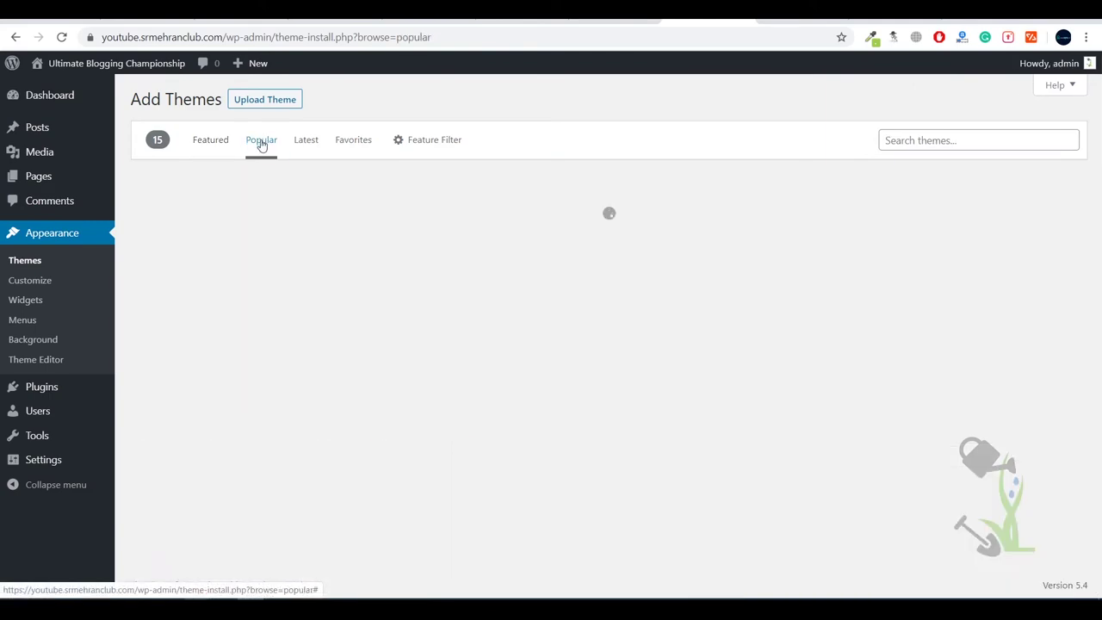
{"action": "left_click_drag", "start_coordinate": [129, 146], "coordinate": [172, 140]}
{"action": "scroll", "coordinate": [439, 241], "scroll_direction": "down", "scroll_amount": 12}
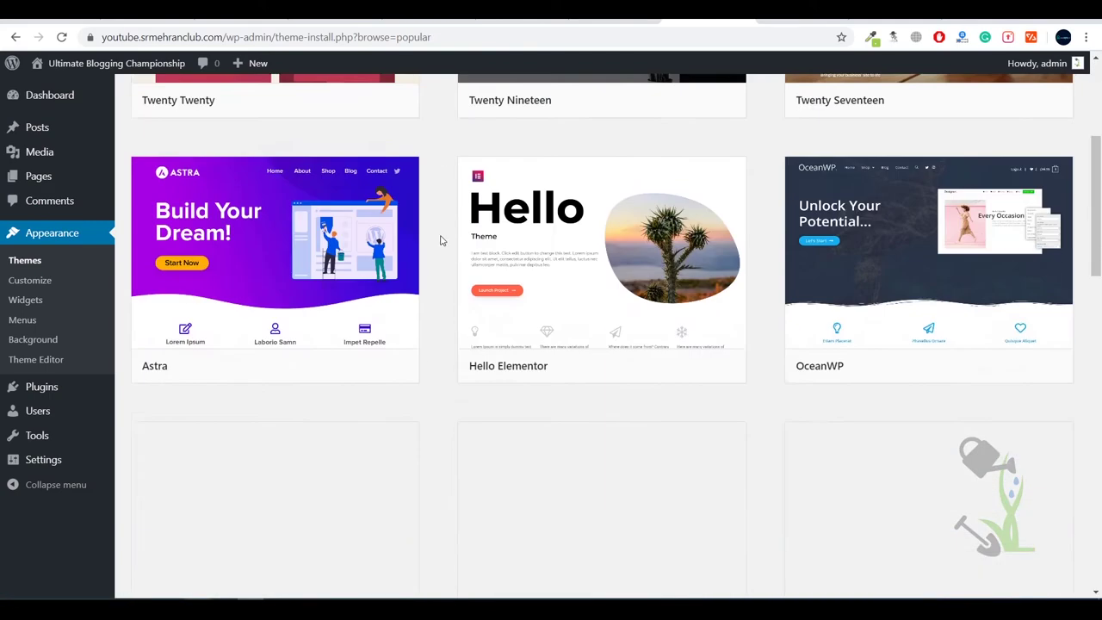
{"action": "scroll", "coordinate": [439, 241], "scroll_direction": "up", "scroll_amount": 12}
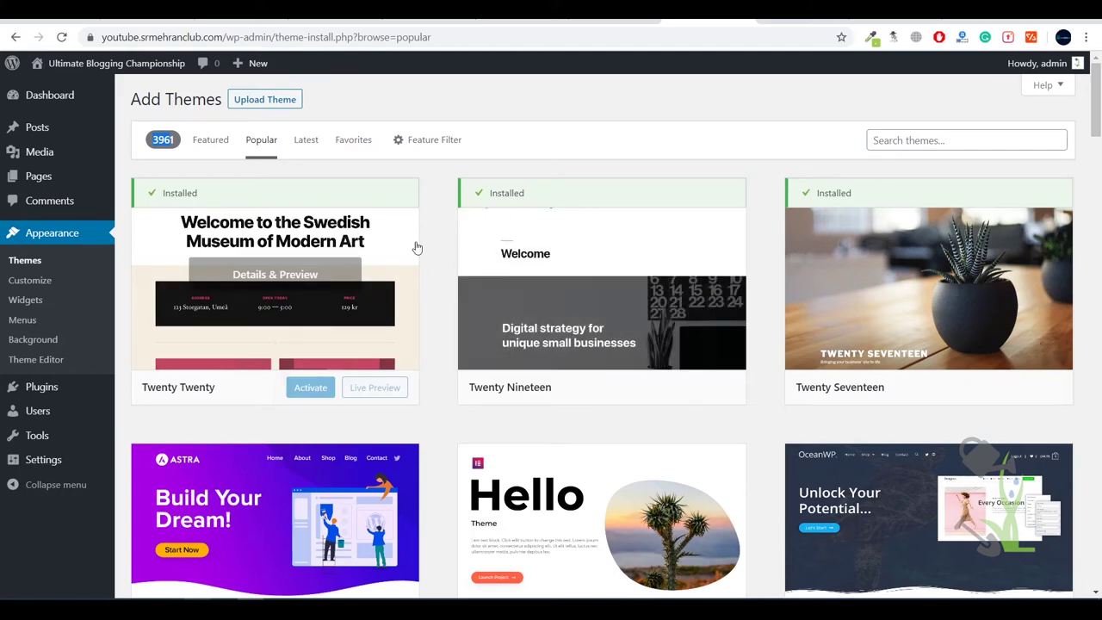
- Upload and install the iniya.zip theme package, and activate the Iniya theme
{"action": "left_click", "coordinate": [288, 102]}
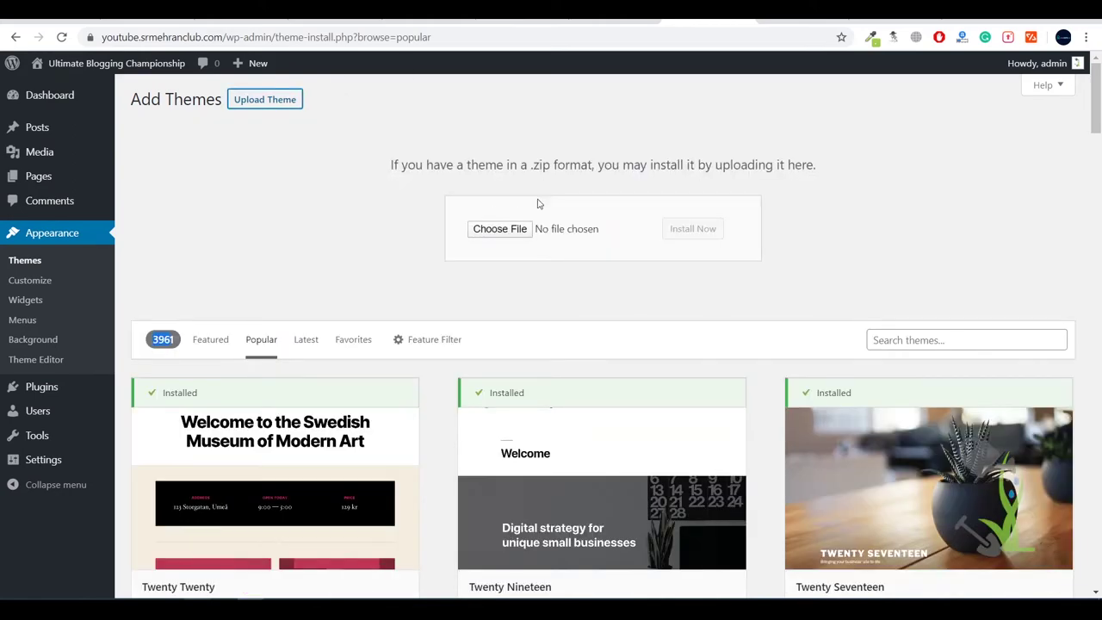
{"action": "left_click", "coordinate": [521, 229]}
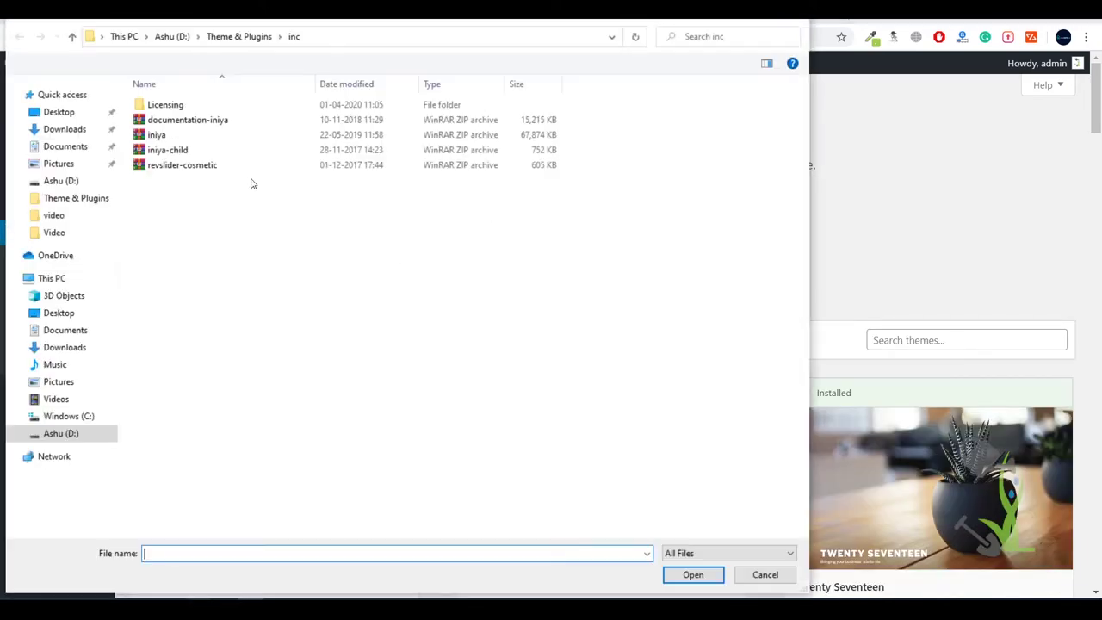
{"action": "left_click", "coordinate": [212, 137]}
{"action": "double_click", "coordinate": [212, 138]}
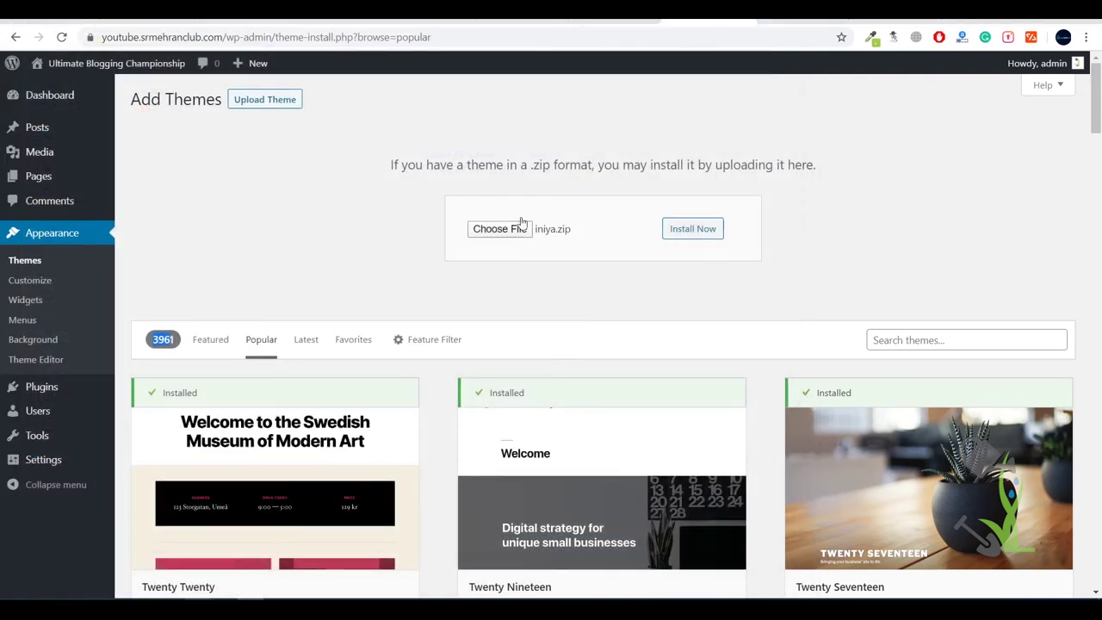
{"action": "left_click", "coordinate": [688, 231]}
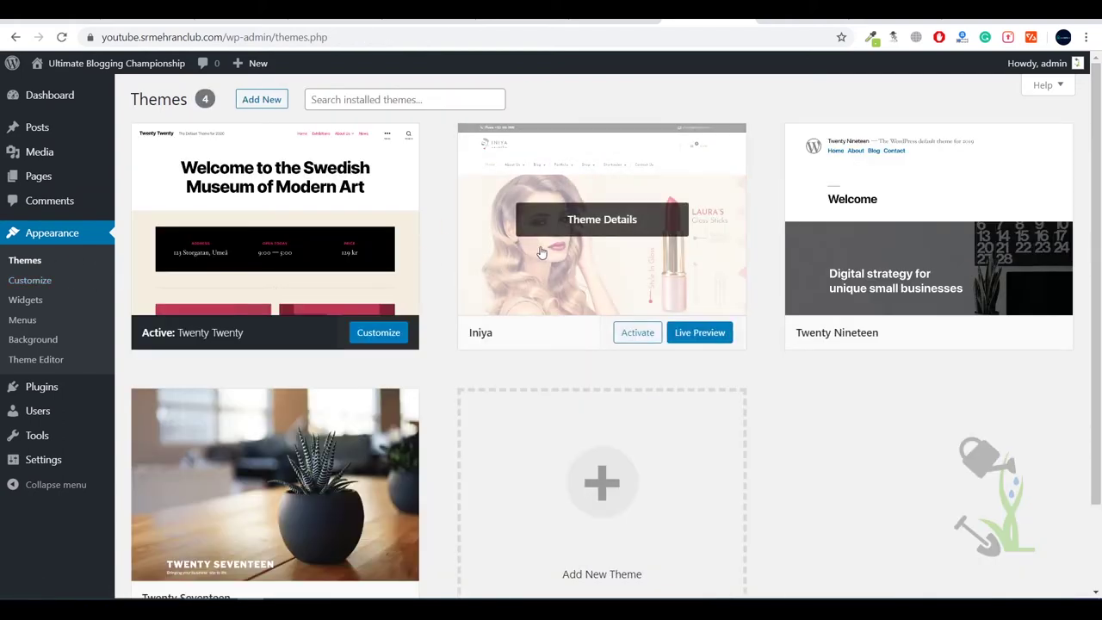
{"action": "left_click", "coordinate": [637, 333]}
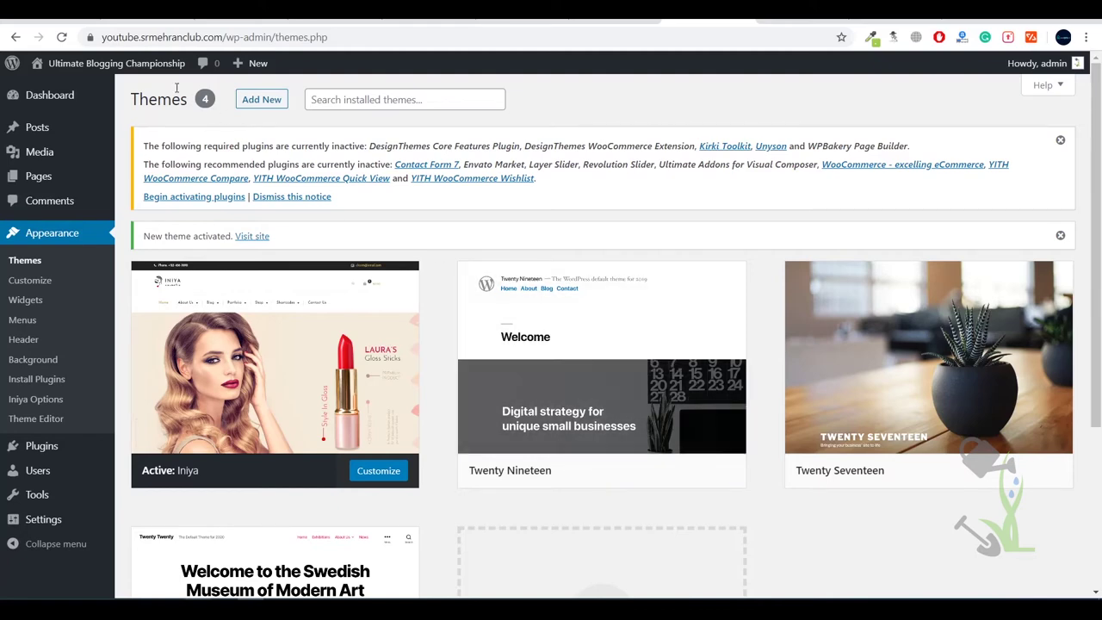
- Check the site's front end with the Iniya theme and read the notice about required and recommended plugins
{"action": "left_click", "coordinate": [116, 63]}
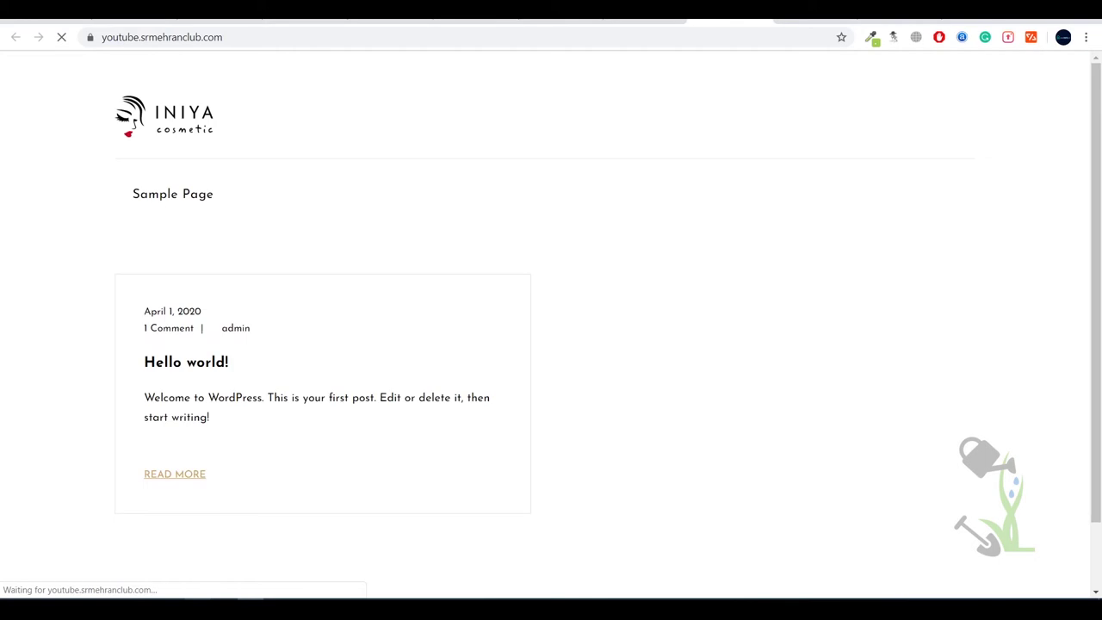
{"action": "scroll", "coordinate": [688, 214], "scroll_direction": "down", "scroll_amount": 1}
{"action": "scroll", "coordinate": [686, 214], "scroll_direction": "down", "scroll_amount": 1}
{"action": "key", "text": "alt+Left"}
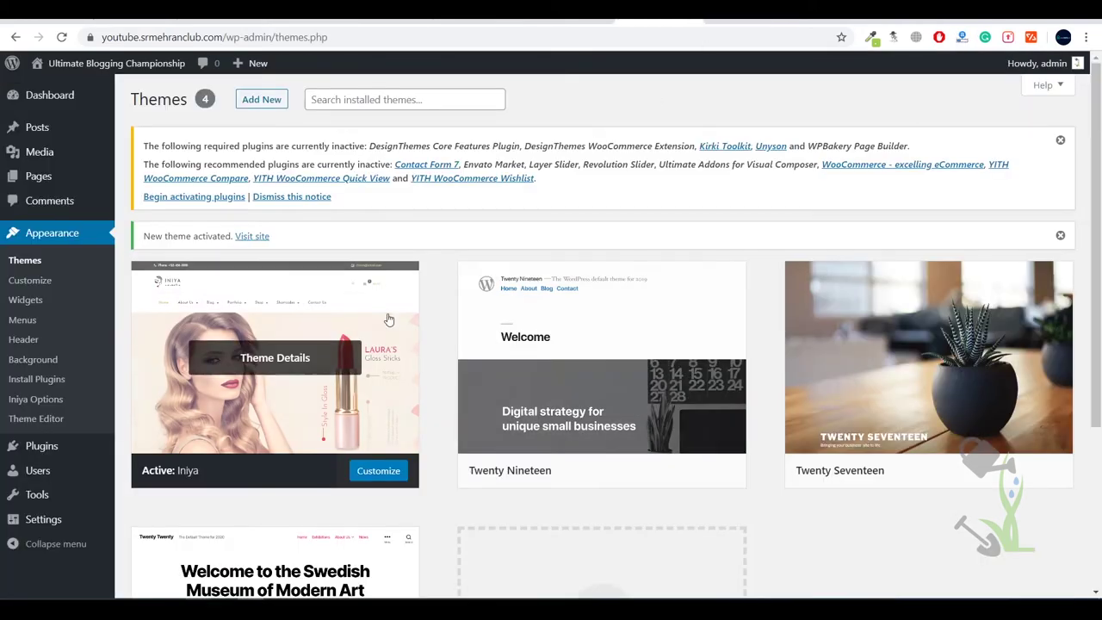
{"action": "scroll", "coordinate": [443, 219], "scroll_direction": "down", "scroll_amount": 2}
{"action": "scroll", "coordinate": [459, 311], "scroll_direction": "down", "scroll_amount": 1}
{"action": "scroll", "coordinate": [423, 349], "scroll_direction": "up", "scroll_amount": 3}
{"action": "left_click_drag", "start_coordinate": [334, 197], "coordinate": [548, 179]}
{"action": "left_click", "coordinate": [558, 183]}
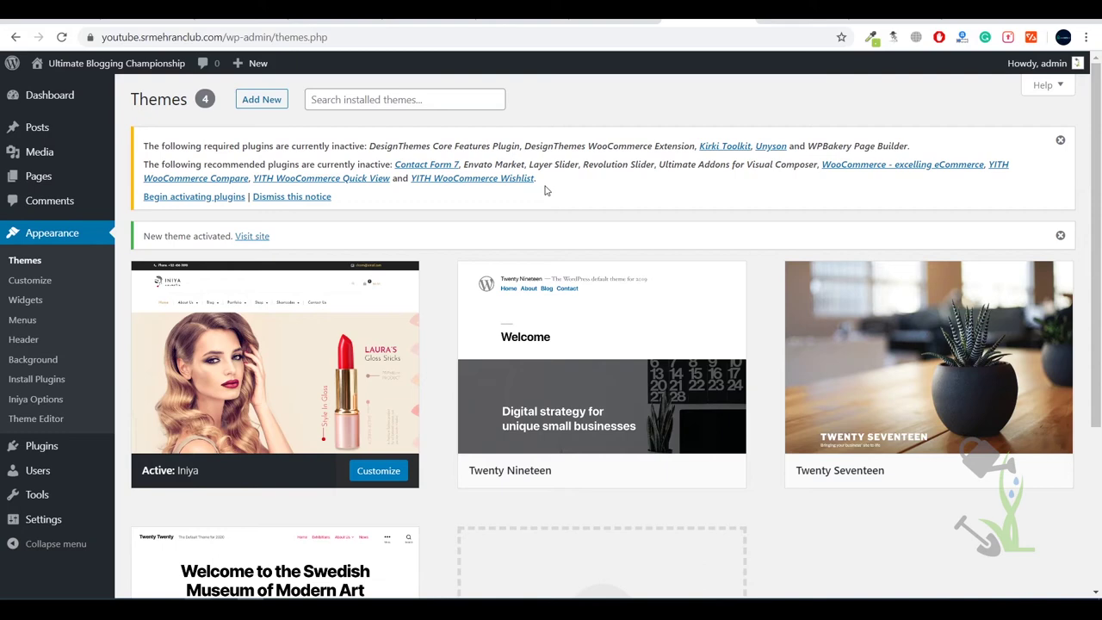
- Try to bulk-apply an action to all plugins on the theme's Install Required Plugins page
{"action": "left_click", "coordinate": [194, 198]}
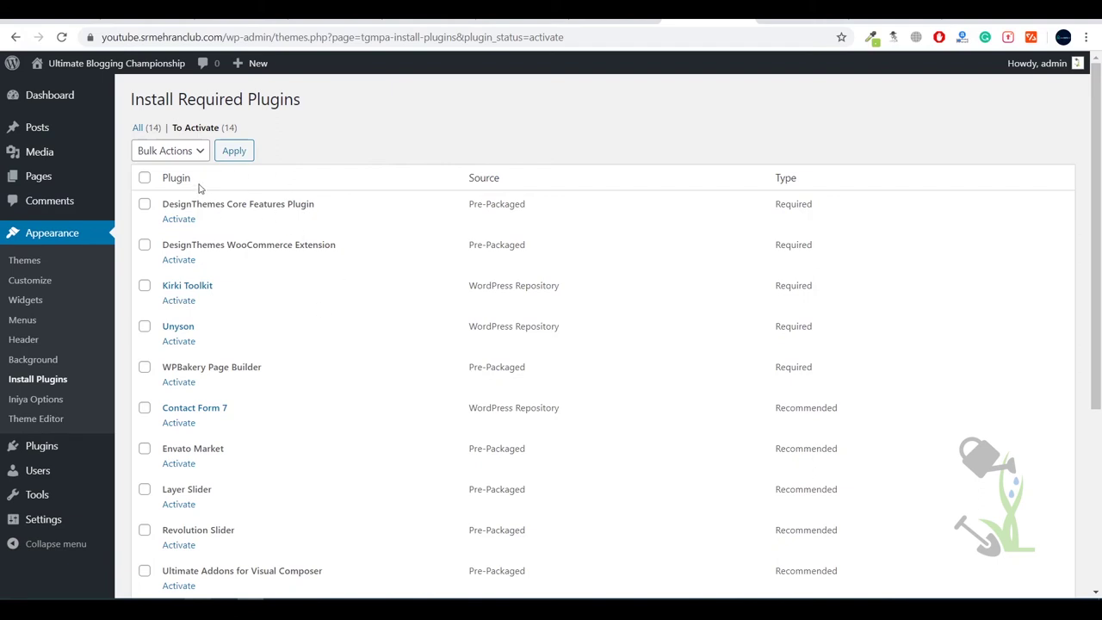
{"action": "left_click", "coordinate": [145, 178]}
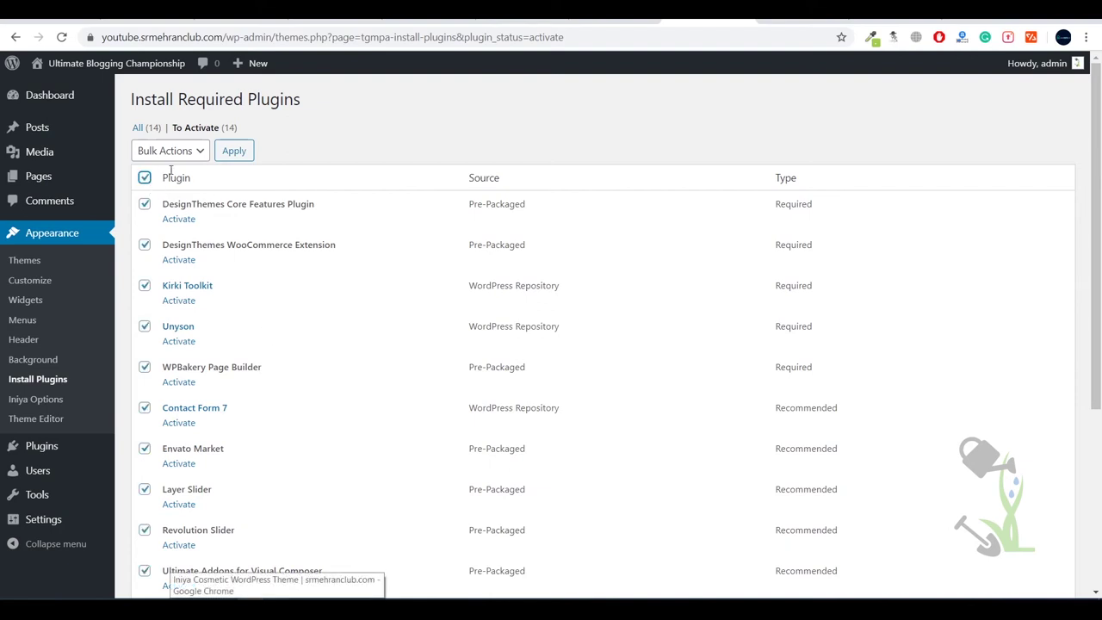
{"action": "left_click", "coordinate": [186, 153]}
{"action": "left_click", "coordinate": [221, 149]}
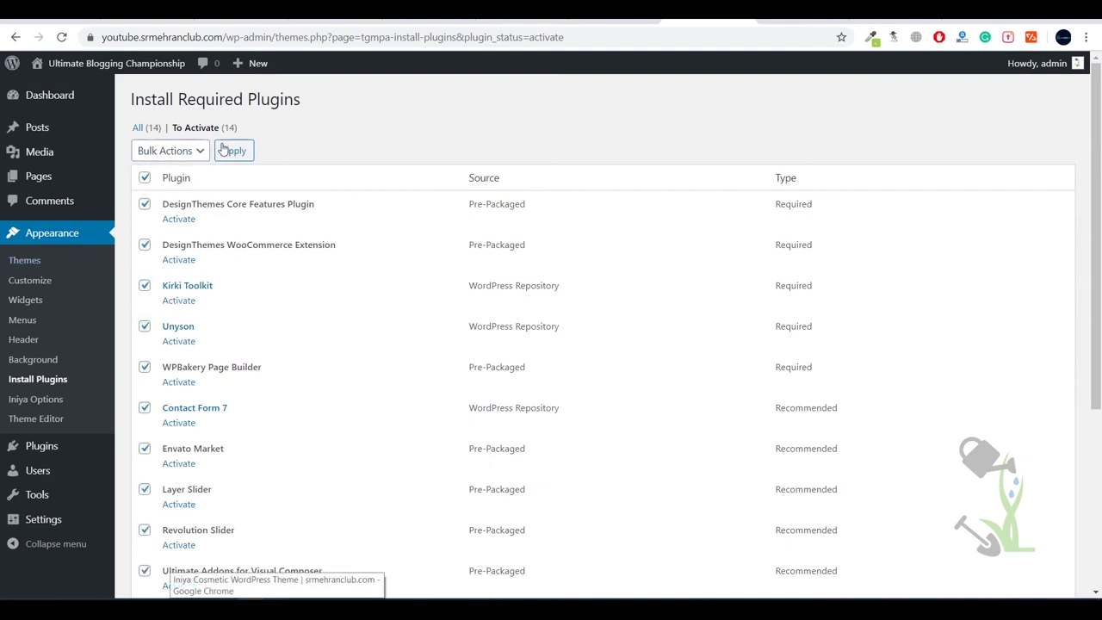
- Select all installed plugins on the Plugins page and activate them with a bulk action
{"action": "left_click", "coordinate": [64, 449]}
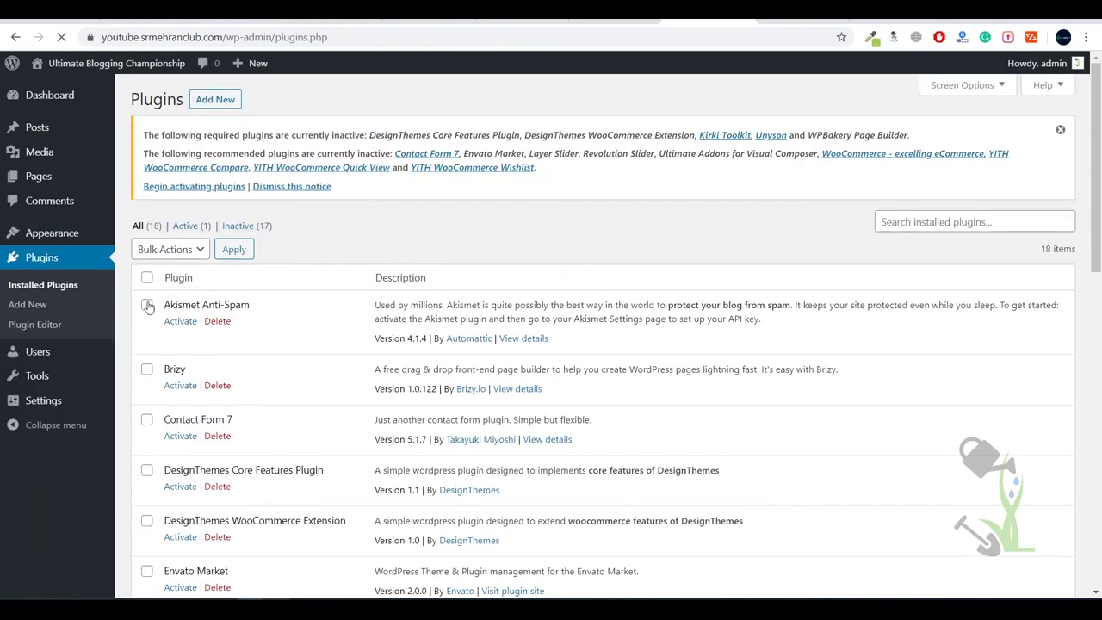
{"action": "left_click_drag", "start_coordinate": [143, 186], "coordinate": [243, 186]}
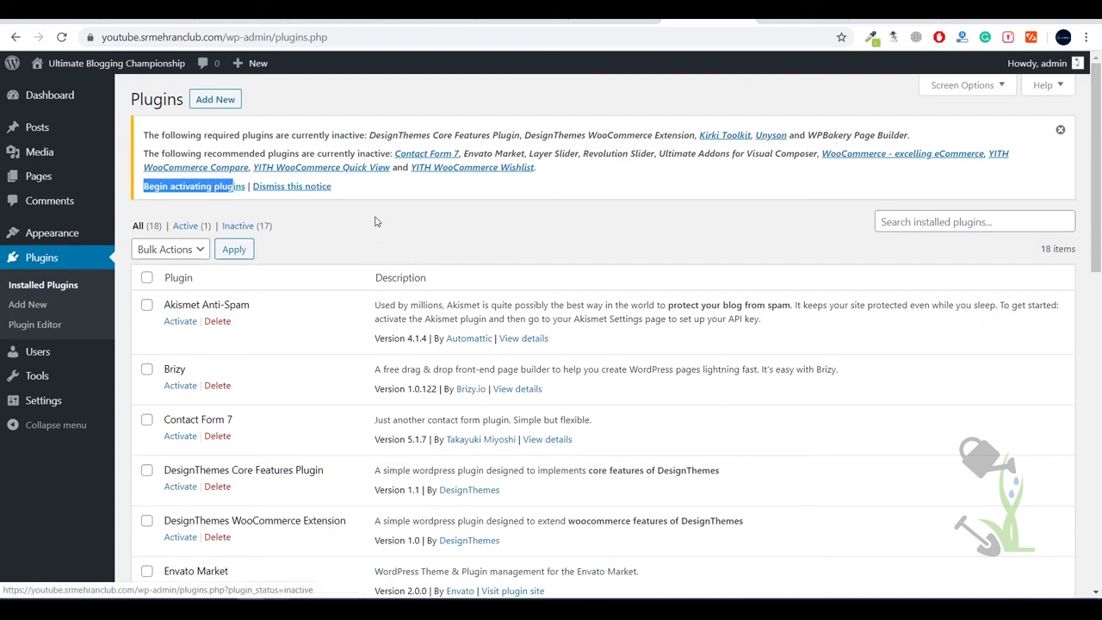
{"action": "left_click", "coordinate": [133, 296]}
{"action": "left_click", "coordinate": [146, 277]}
{"action": "left_click", "coordinate": [170, 249]}
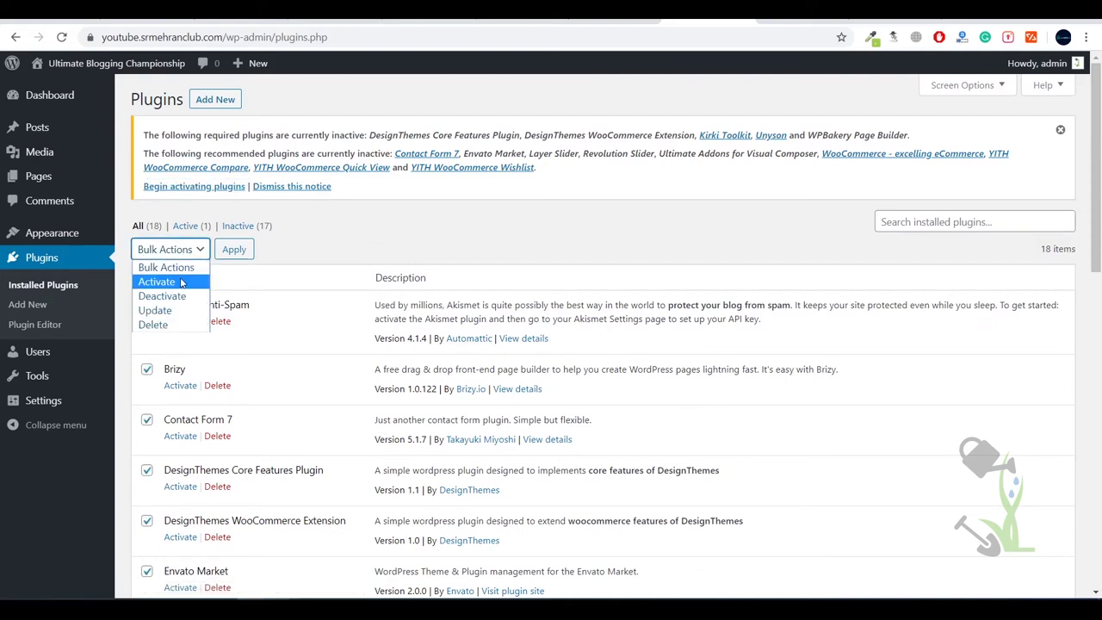
{"action": "left_click", "coordinate": [158, 280]}
{"action": "left_click", "coordinate": [231, 249]}
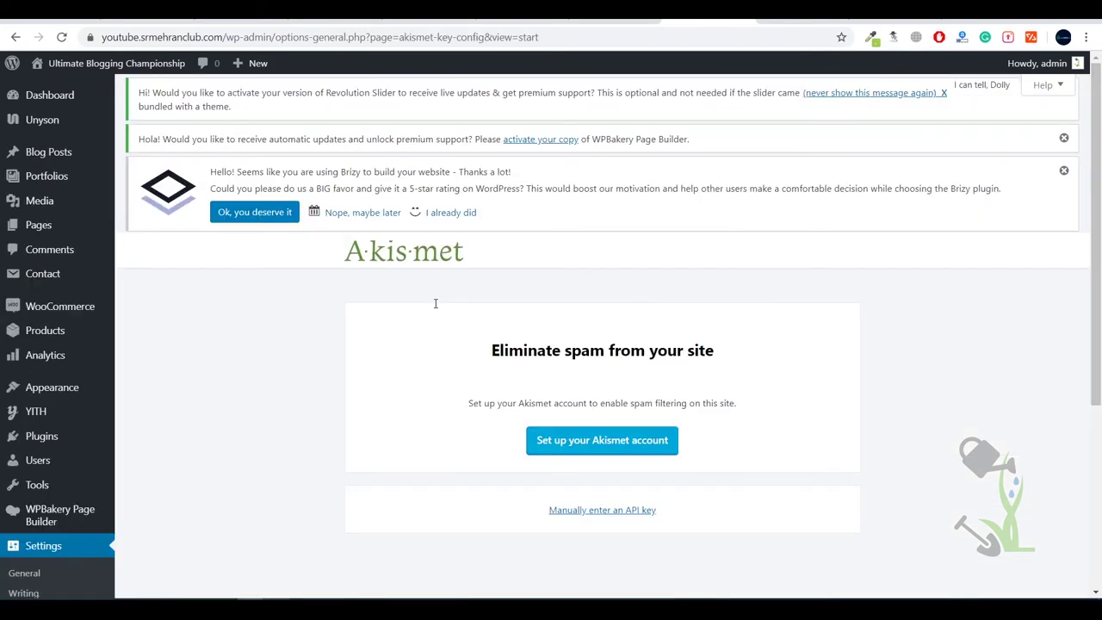
{"action": "scroll", "coordinate": [436, 303], "scroll_direction": "down", "scroll_amount": 4}
{"action": "scroll", "coordinate": [439, 310], "scroll_direction": "up", "scroll_amount": 4}
{"action": "scroll", "coordinate": [438, 310], "scroll_direction": "down", "scroll_amount": 3}
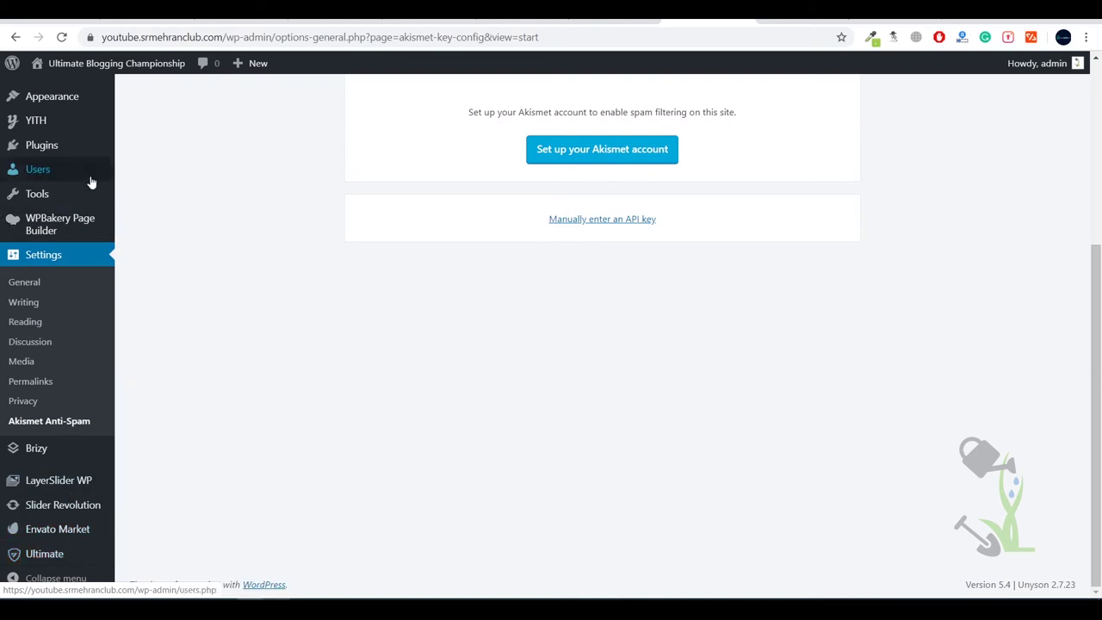
{"action": "mouse_move", "coordinate": [60, 200]}
{"action": "scroll", "coordinate": [60, 200], "scroll_direction": "up", "scroll_amount": 4}
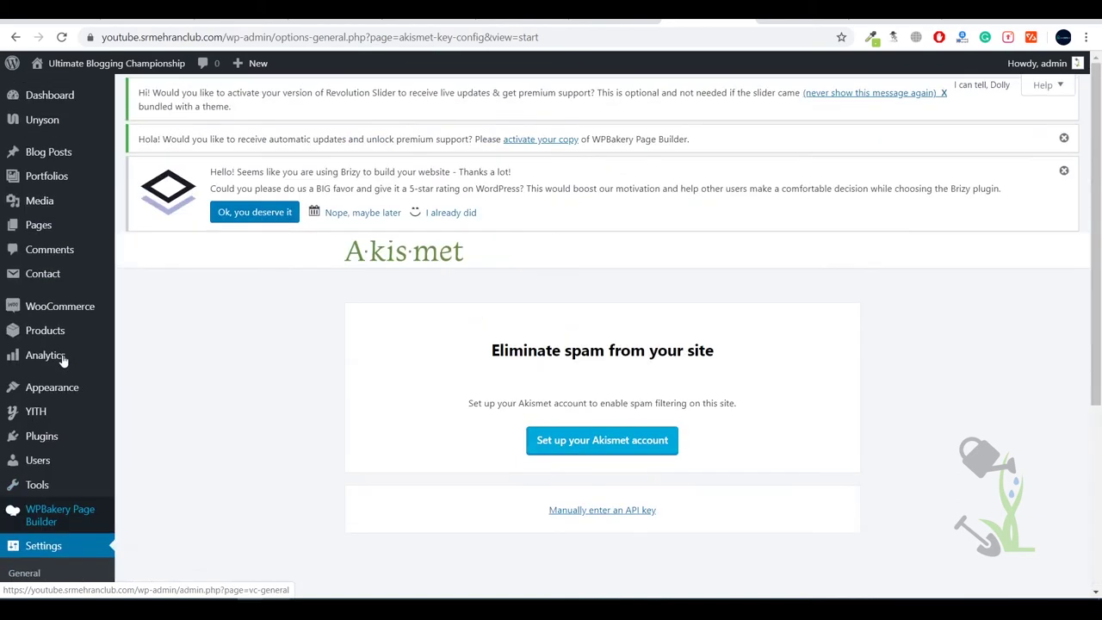
- Activate the Backup & Demo Content extension on the Unyson Extensions page
{"action": "mouse_move", "coordinate": [54, 129]}
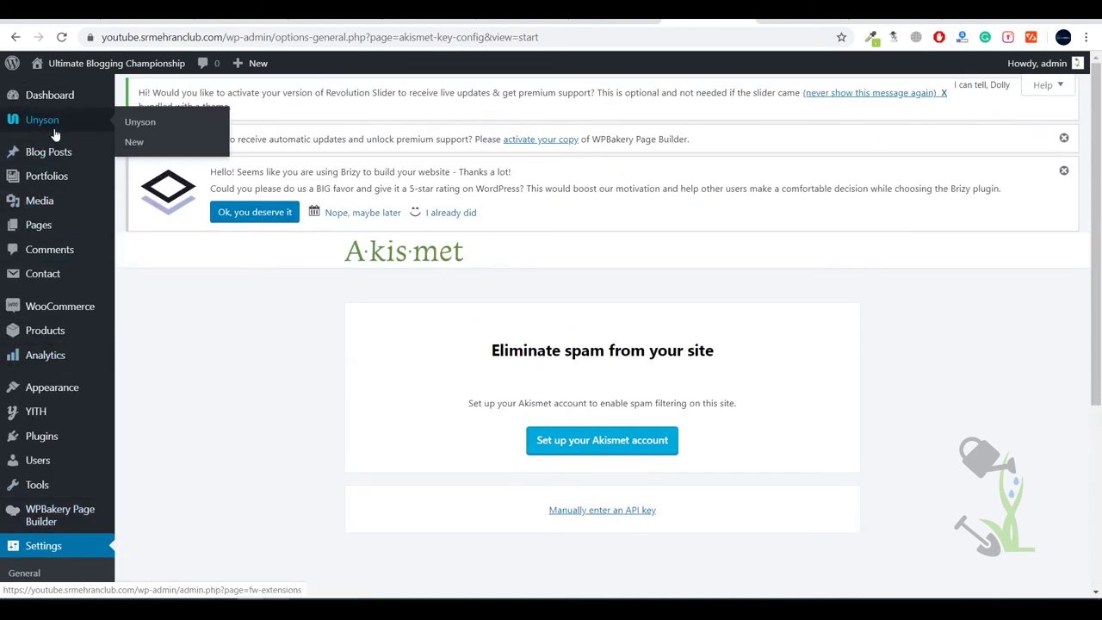
{"action": "left_click", "coordinate": [26, 129]}
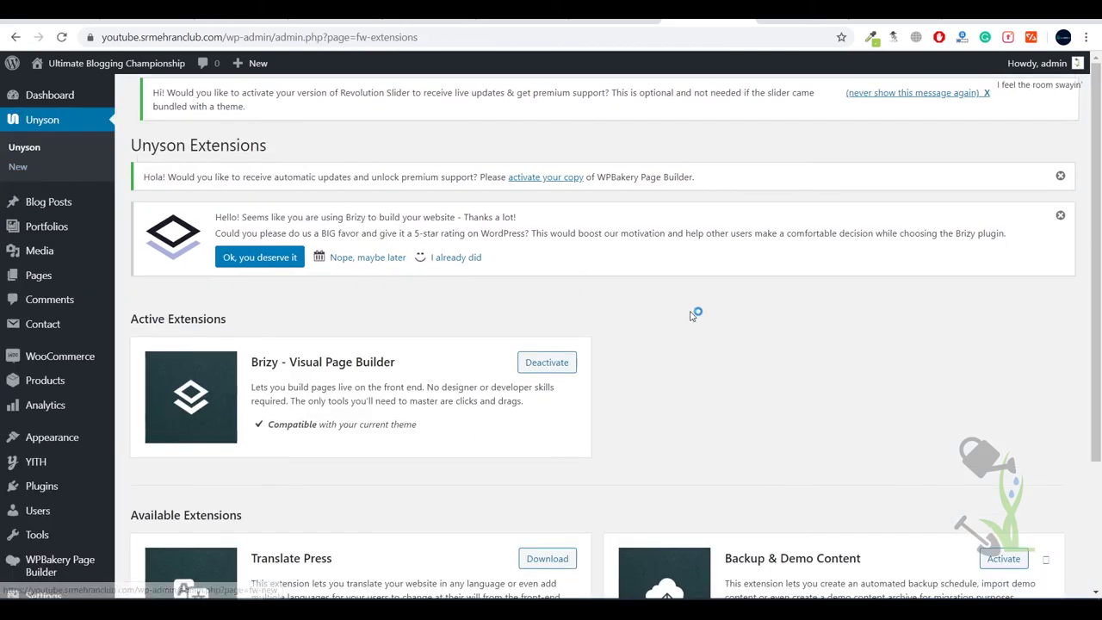
{"action": "scroll", "coordinate": [694, 317], "scroll_direction": "down", "scroll_amount": 2}
{"action": "scroll", "coordinate": [666, 335], "scroll_direction": "up", "scroll_amount": 3}
{"action": "scroll", "coordinate": [655, 334], "scroll_direction": "down", "scroll_amount": 2}
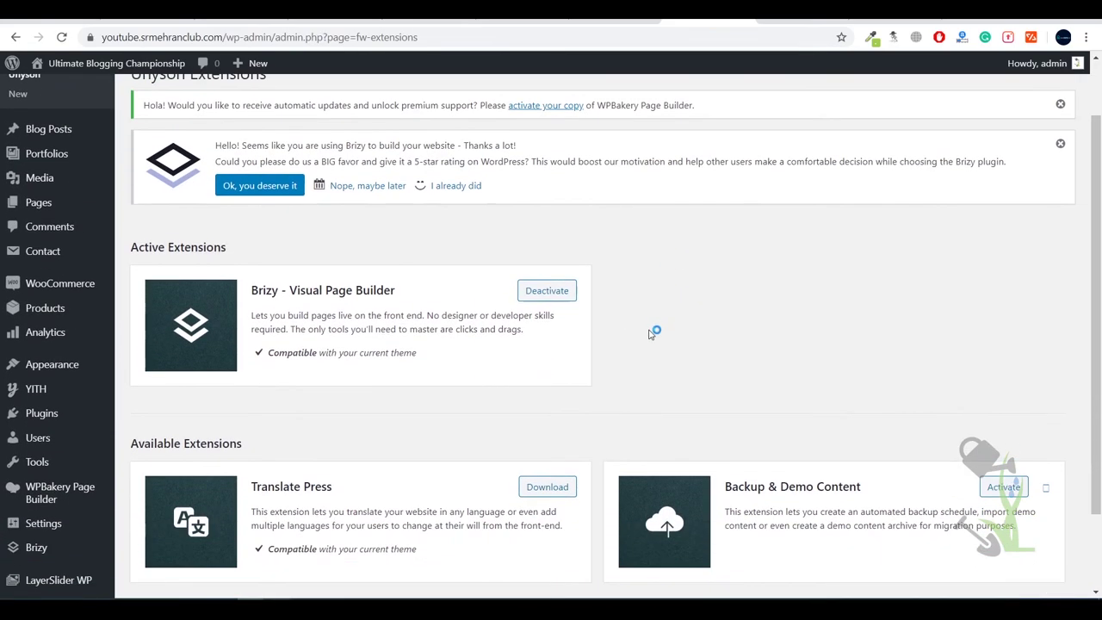
{"action": "left_click_drag", "start_coordinate": [250, 295], "coordinate": [402, 291]}
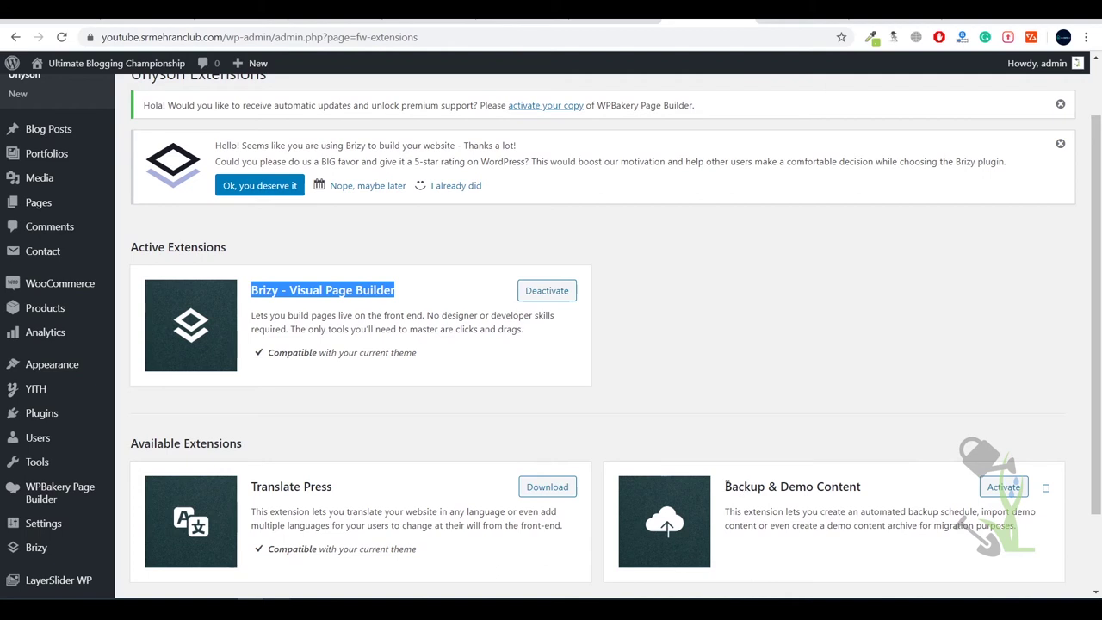
{"action": "left_click_drag", "start_coordinate": [726, 486], "coordinate": [861, 487]}
{"action": "left_click", "coordinate": [878, 488]}
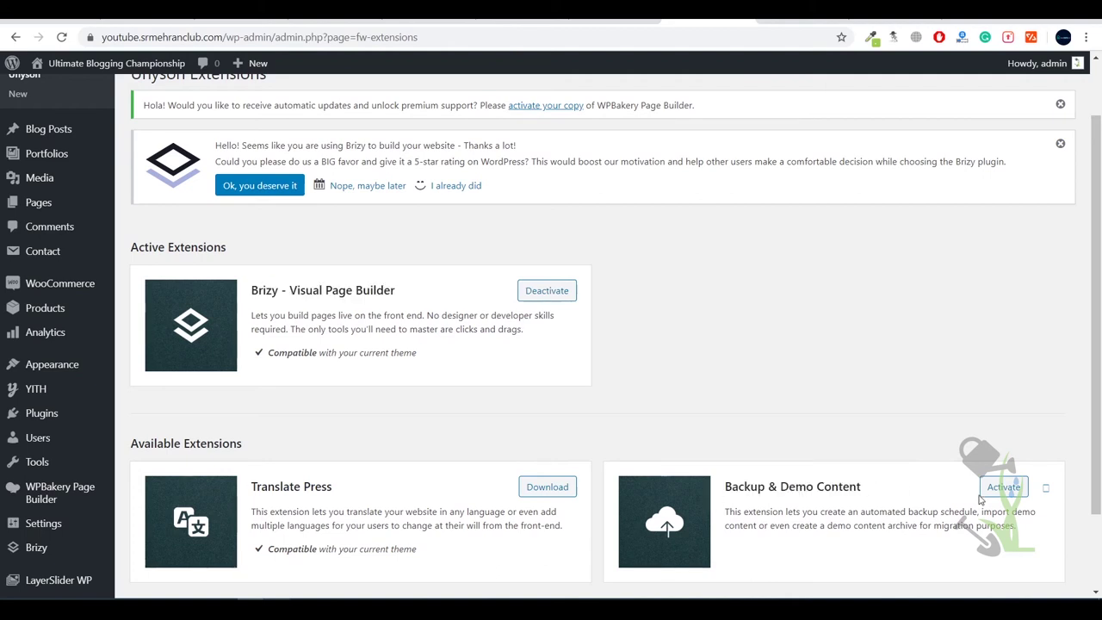
{"action": "left_click", "coordinate": [1003, 487]}
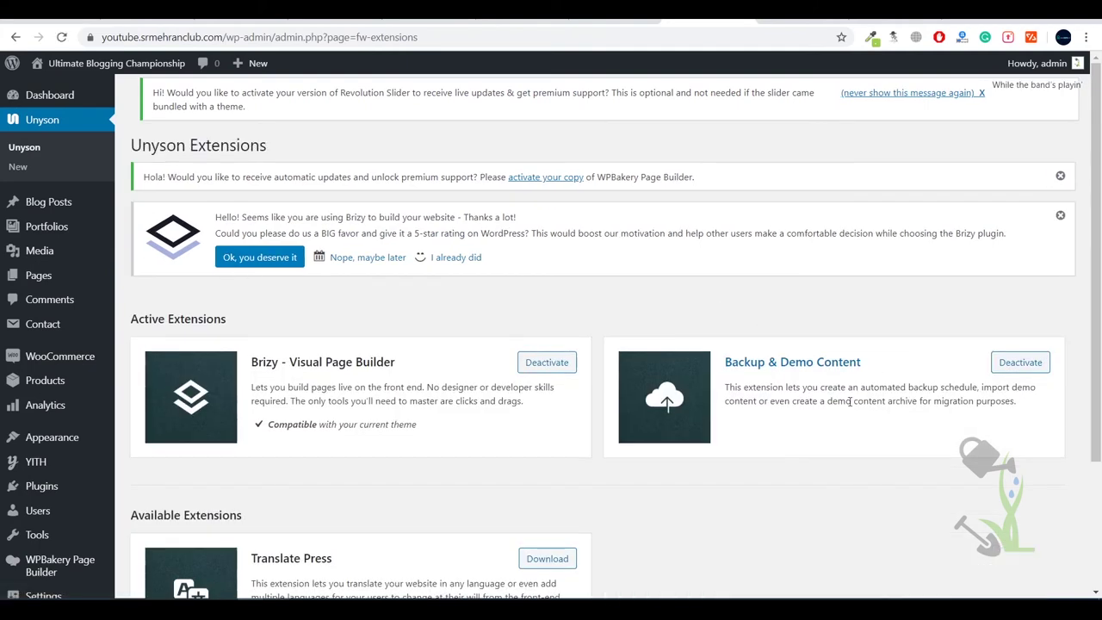
{"action": "left_click_drag", "start_coordinate": [127, 322], "coordinate": [810, 334]}
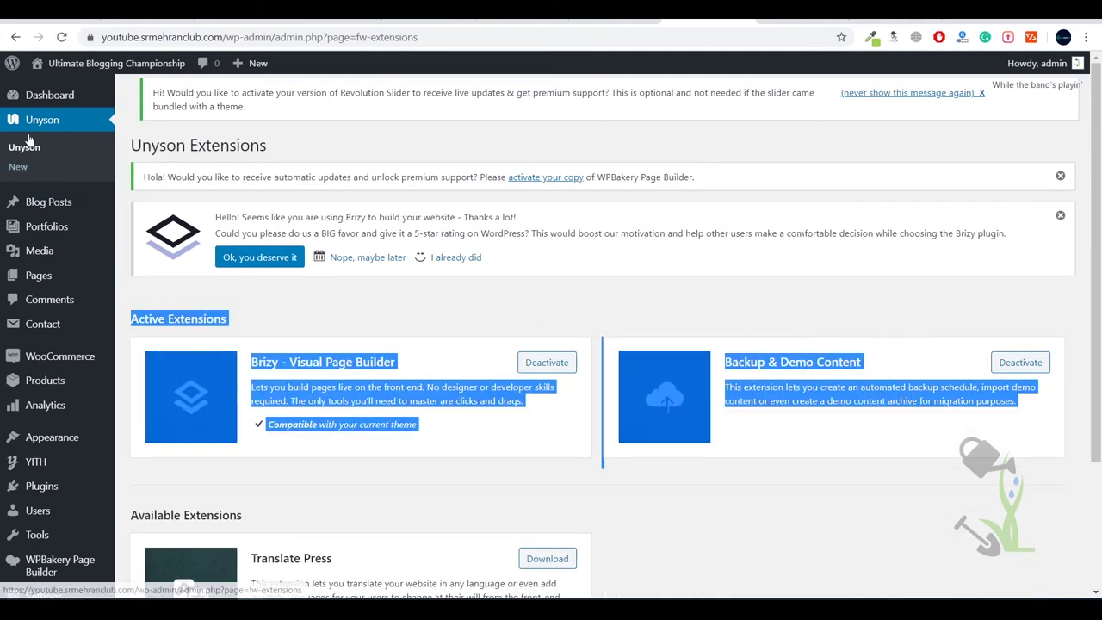
{"action": "left_click", "coordinate": [772, 419]}
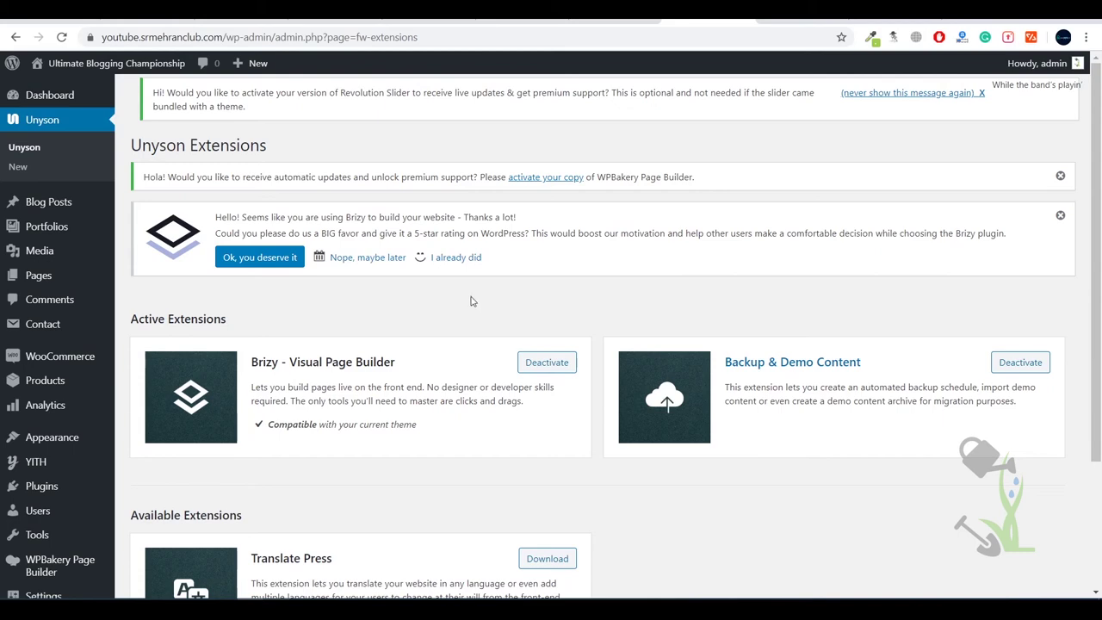
- Install the Default Demo from the Demo Content Install page and accept replacing the site's current content
{"action": "scroll", "coordinate": [44, 275], "scroll_direction": "down", "scroll_amount": 2}
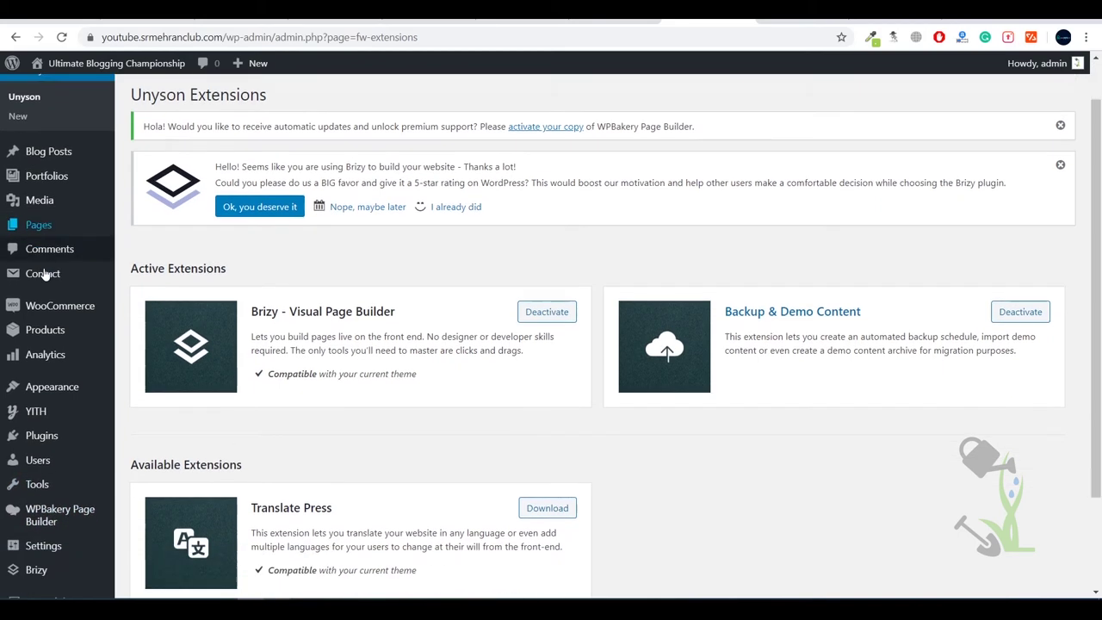
{"action": "mouse_move", "coordinate": [26, 372]}
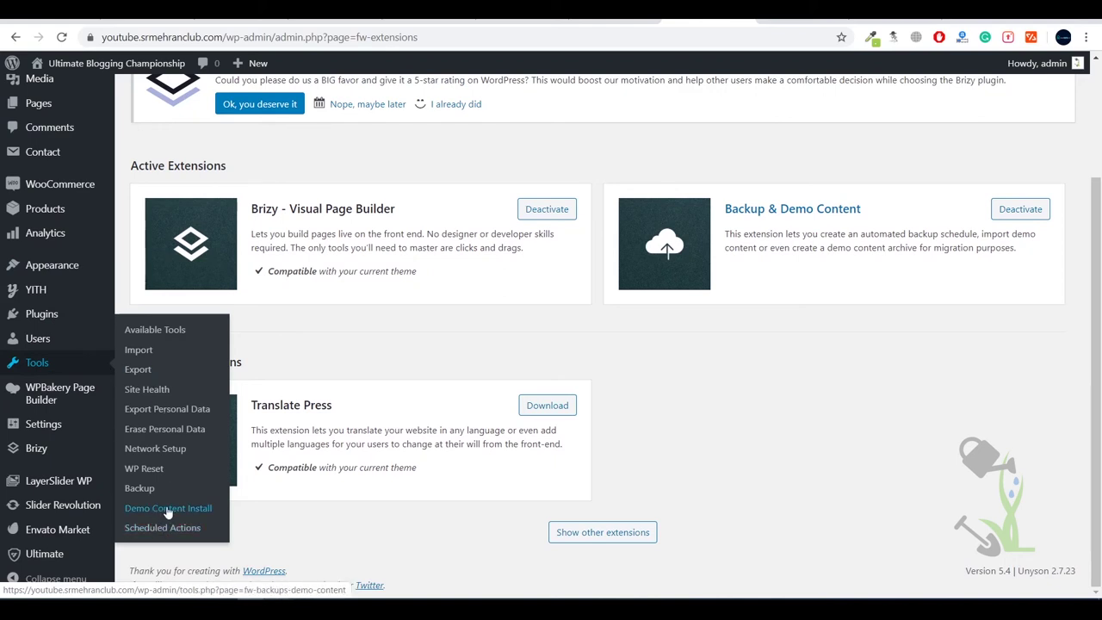
{"action": "left_click", "coordinate": [199, 510]}
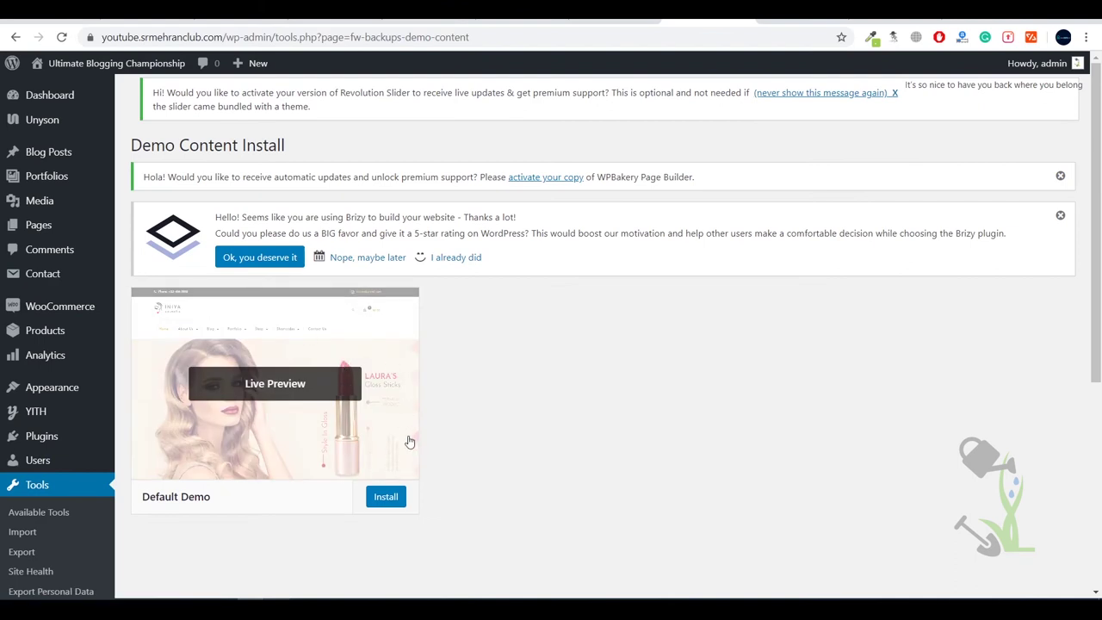
{"action": "left_click", "coordinate": [385, 497]}
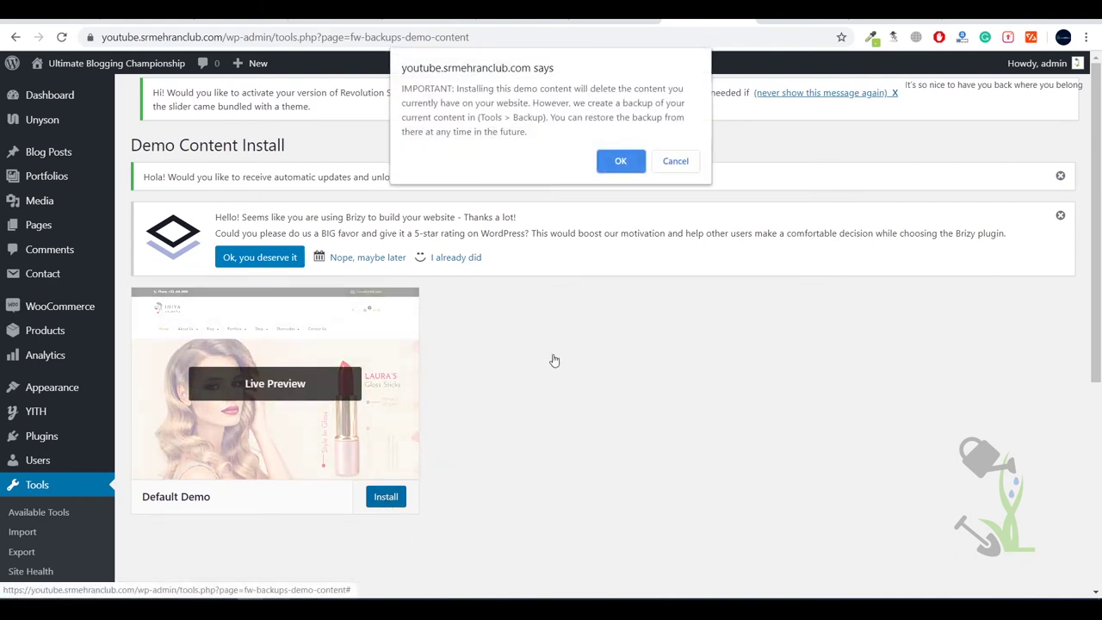
{"action": "left_click", "coordinate": [620, 161]}
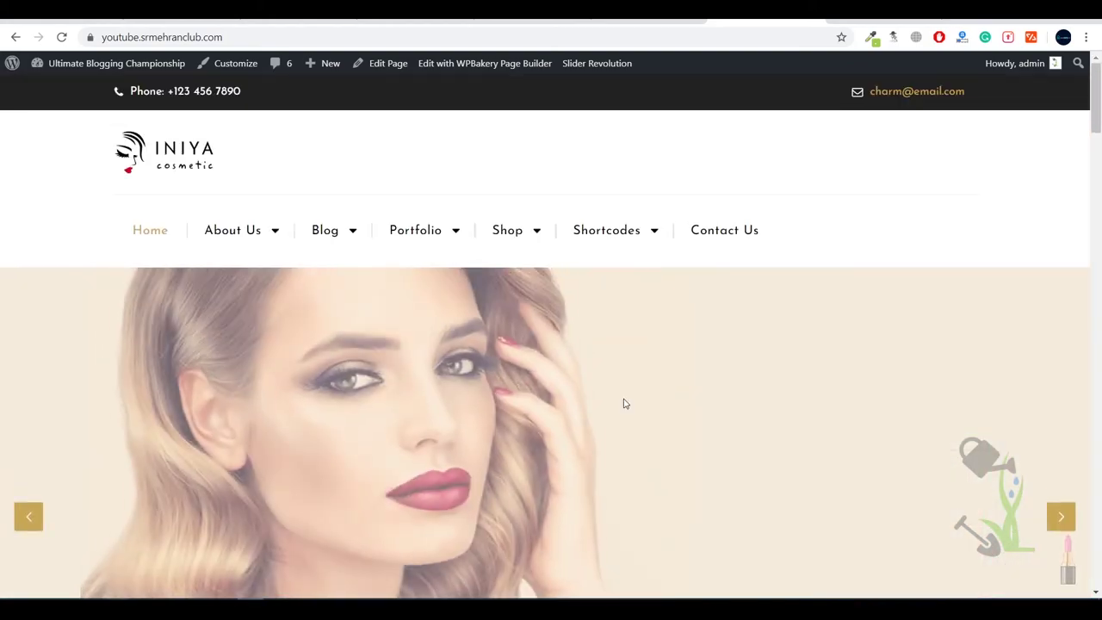
- Review the site's home page with the demo content and advance through the slides of its banner slider
{"action": "scroll", "coordinate": [625, 404], "scroll_direction": "down", "scroll_amount": 5}
{"action": "scroll", "coordinate": [625, 403], "scroll_direction": "up", "scroll_amount": 3}
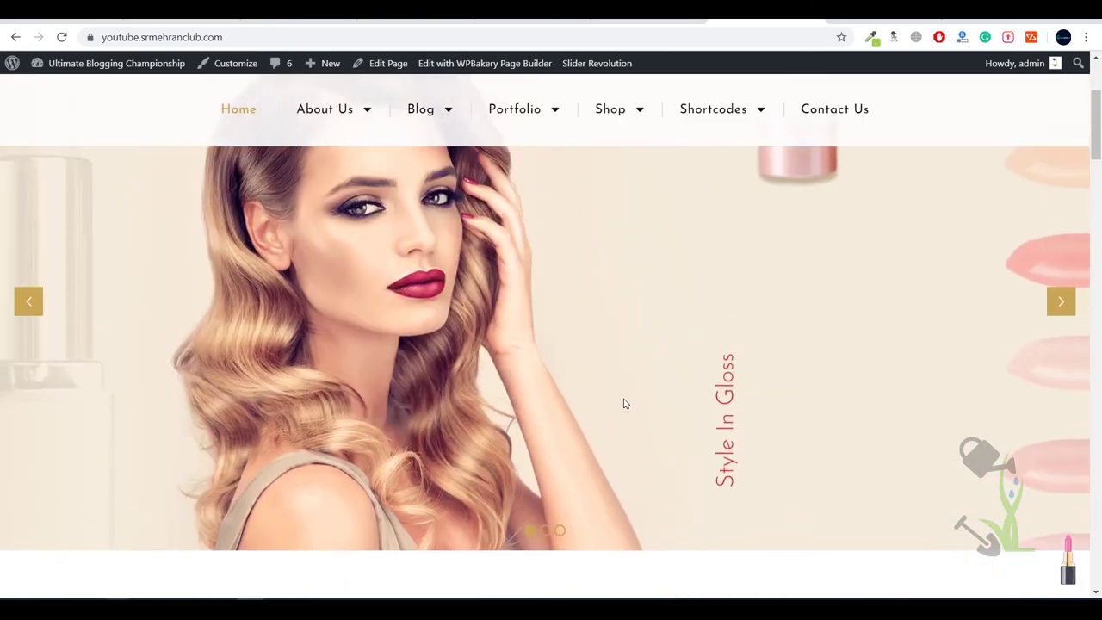
{"action": "scroll", "coordinate": [625, 298], "scroll_direction": "up", "scroll_amount": 1}
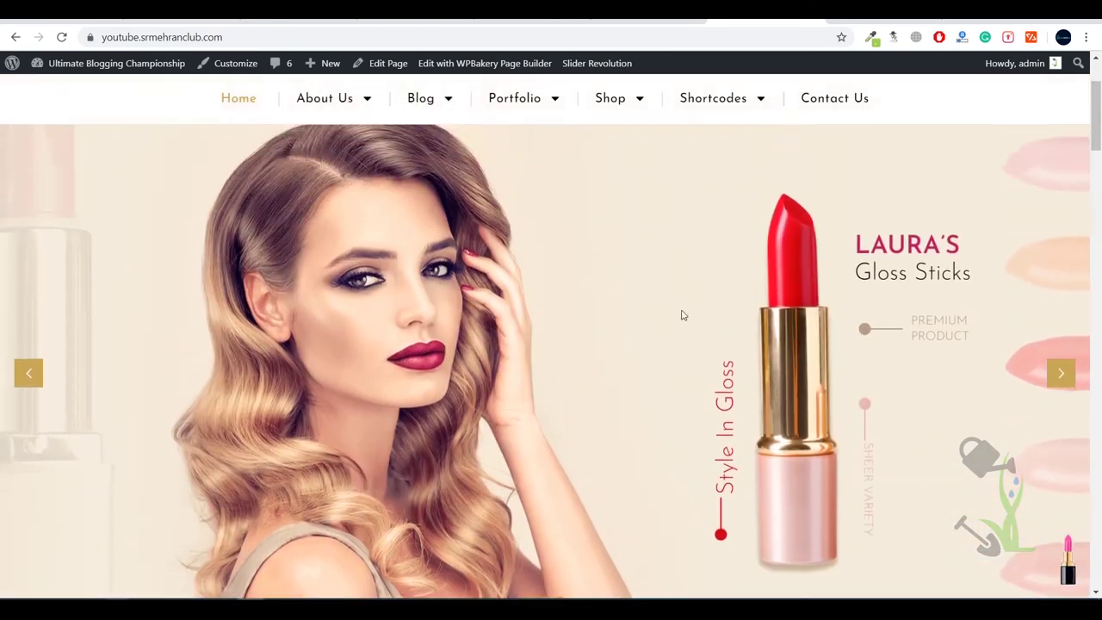
{"action": "left_click", "coordinate": [1060, 375]}
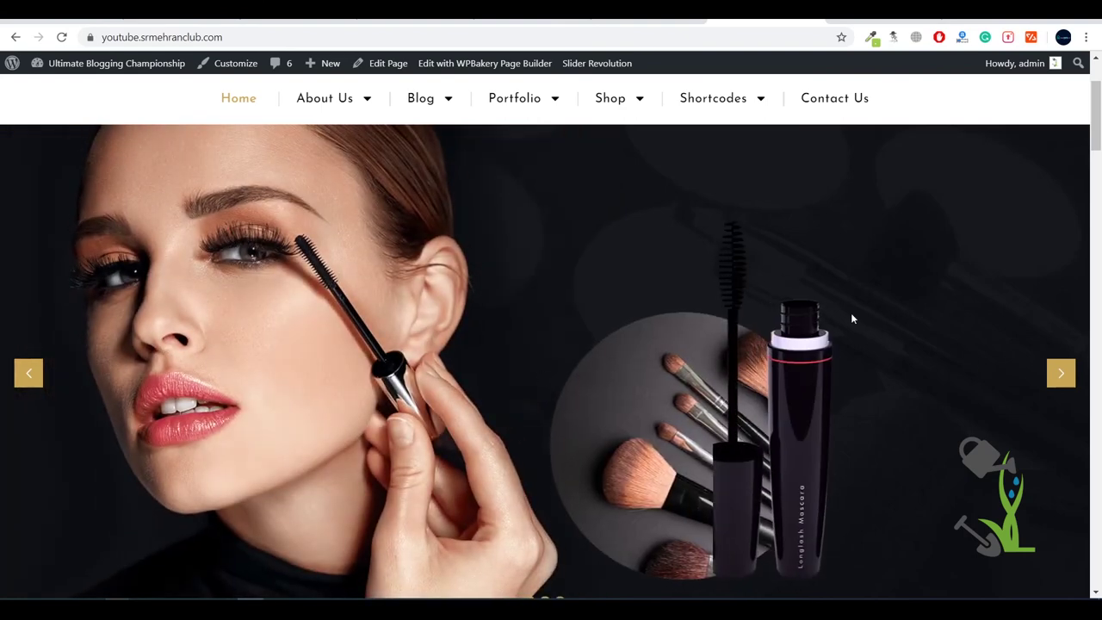
{"action": "left_click", "coordinate": [1063, 376]}
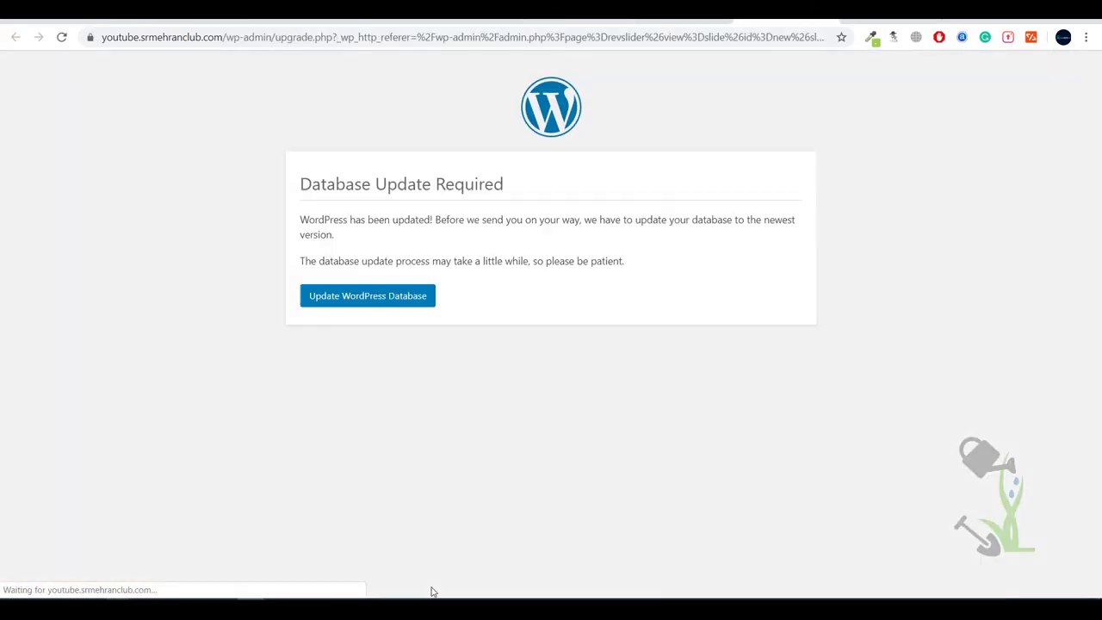
- Update the WordPress database to the newest version and continue to the admin area
{"action": "left_click", "coordinate": [401, 296]}
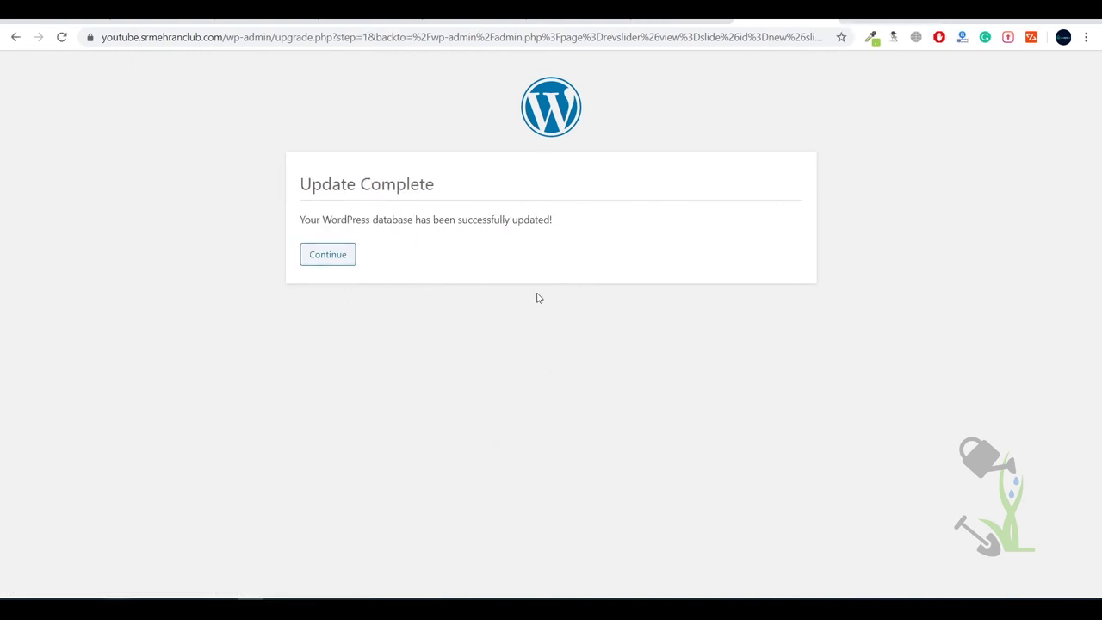
{"action": "left_click", "coordinate": [332, 256]}
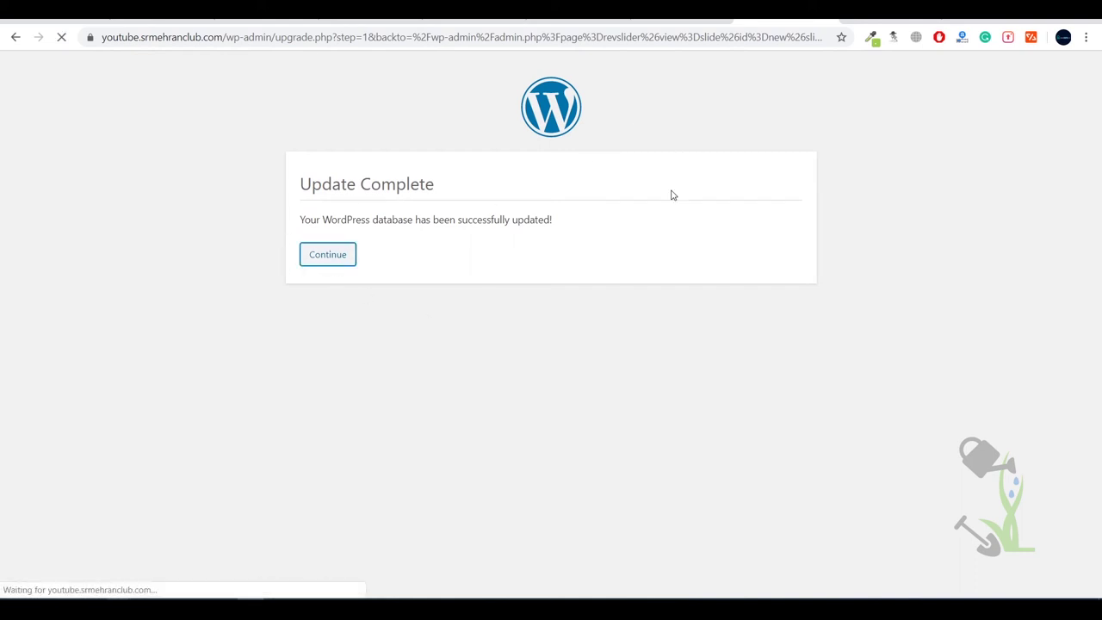